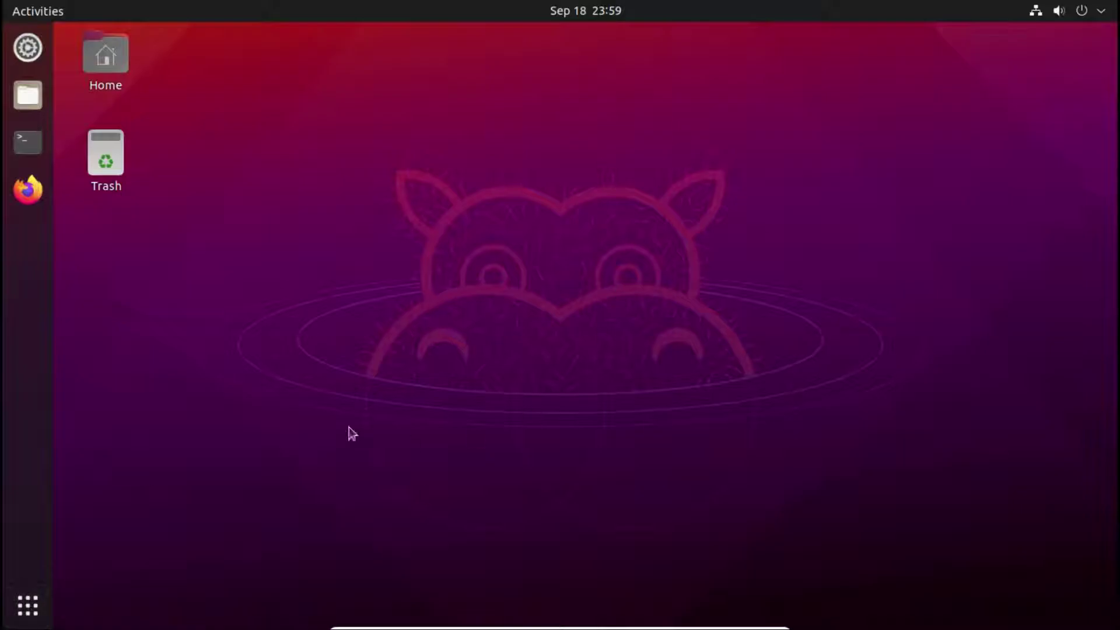
Launch Remmina from the second page of the application list.
left_click(27, 606)
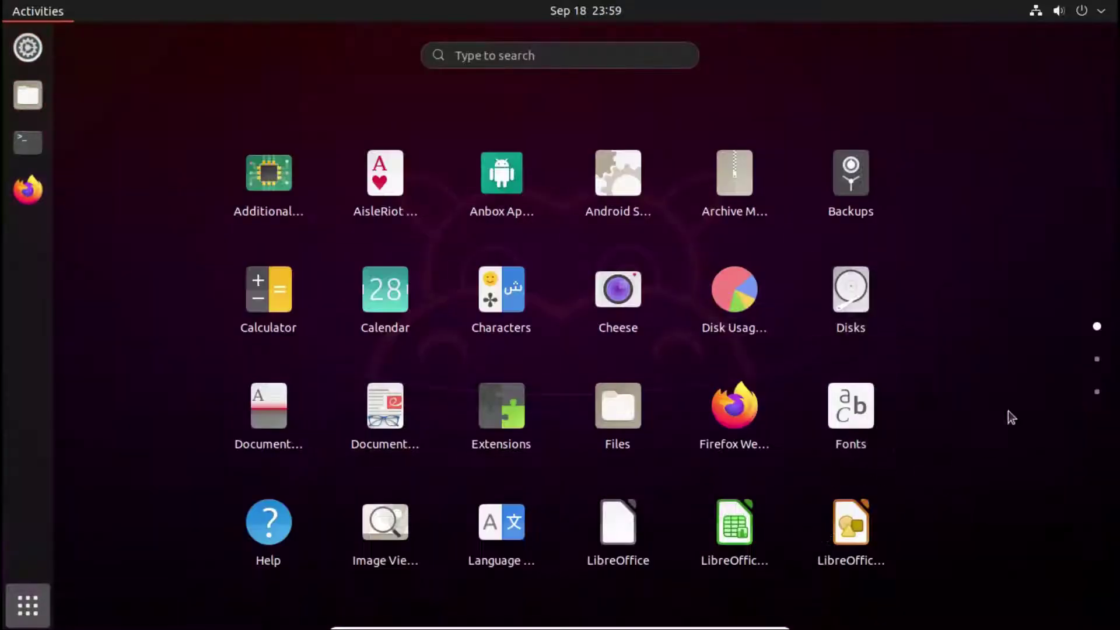
left_click(1097, 359)
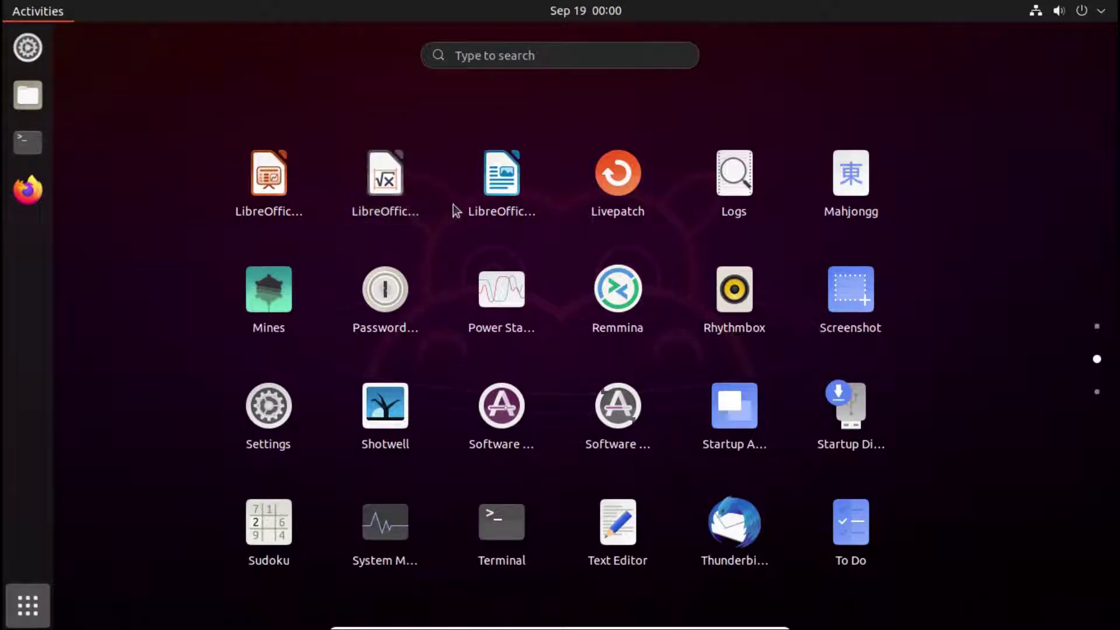
left_click(625, 269)
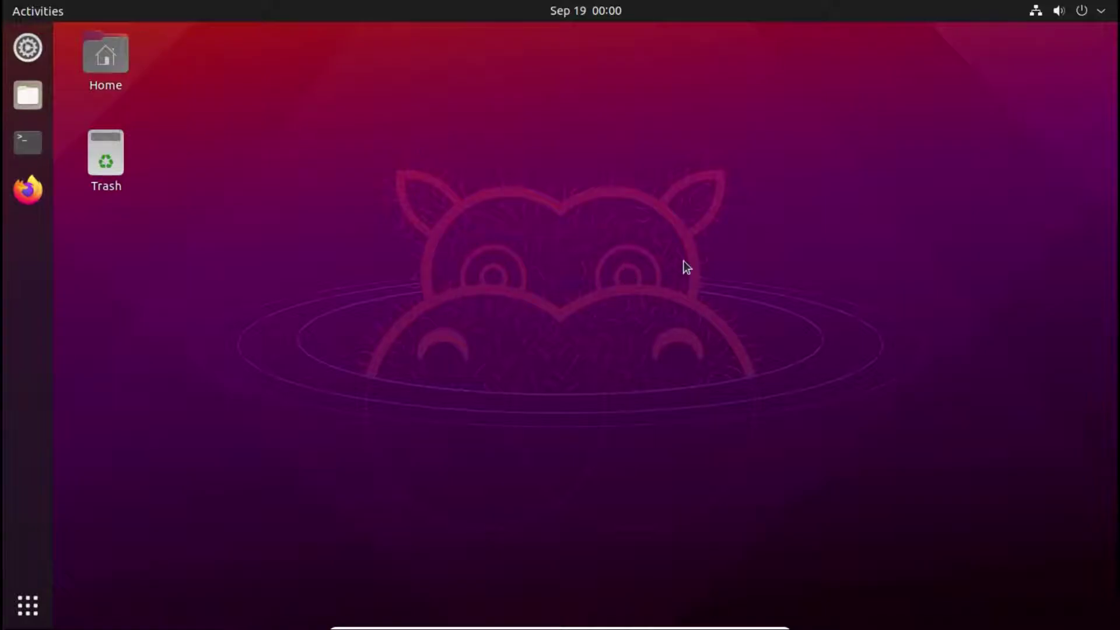
Select the five cat wallpaper JPGs in Downloads, then go to the empty Pictures folder.
left_click(38, 89)
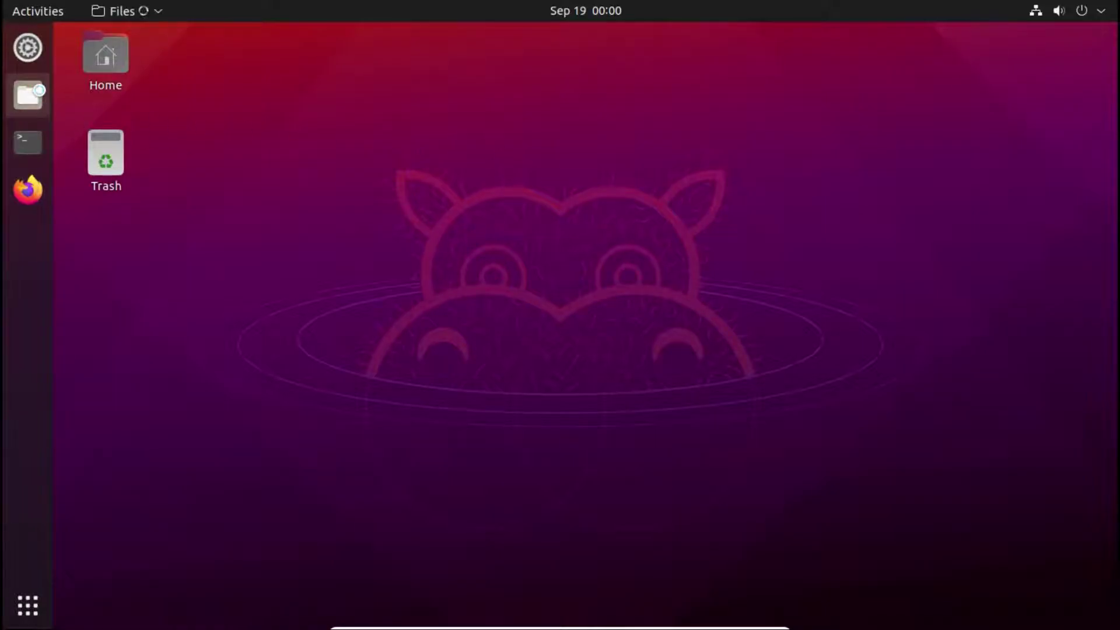
double_click(426, 100)
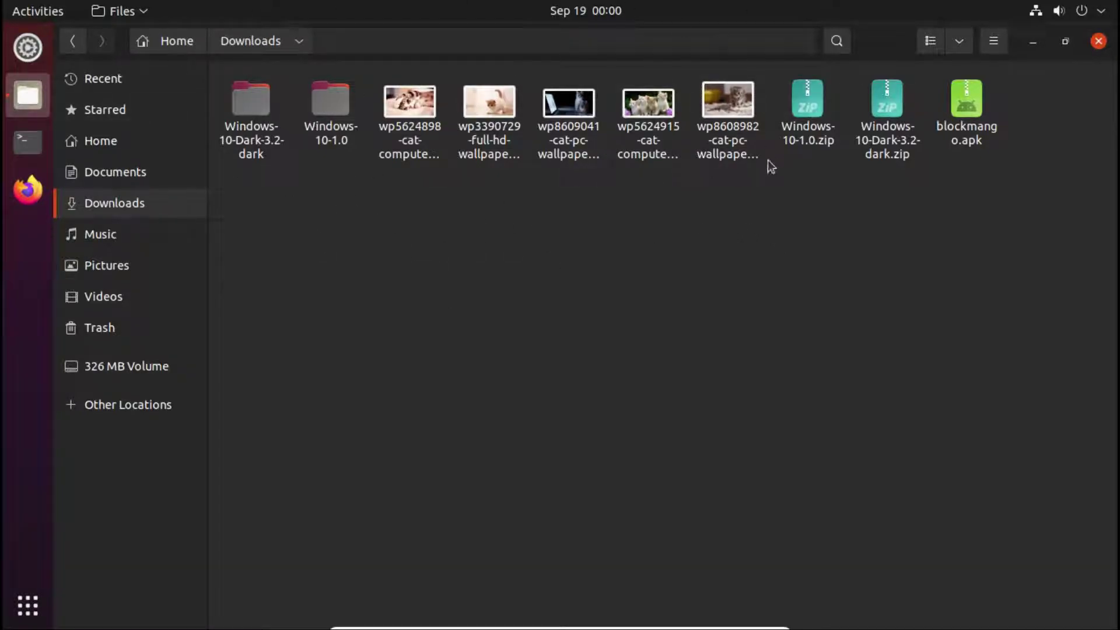
left_click_drag(819, 175, 416, 153)
left_click(775, 183)
left_click_drag(750, 170, 422, 134)
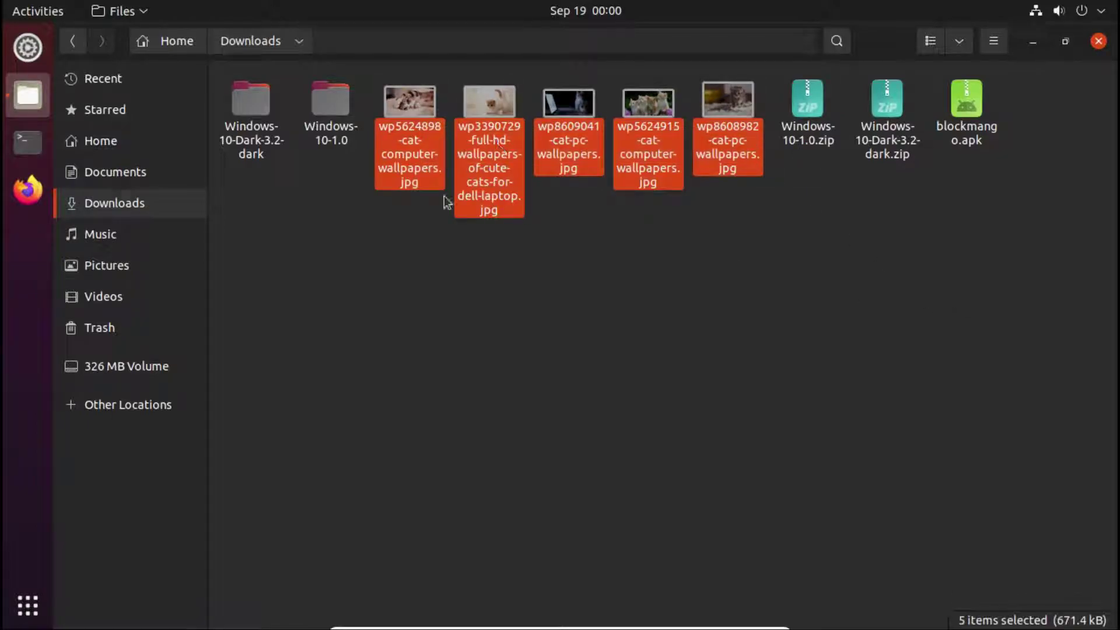
left_click(157, 269)
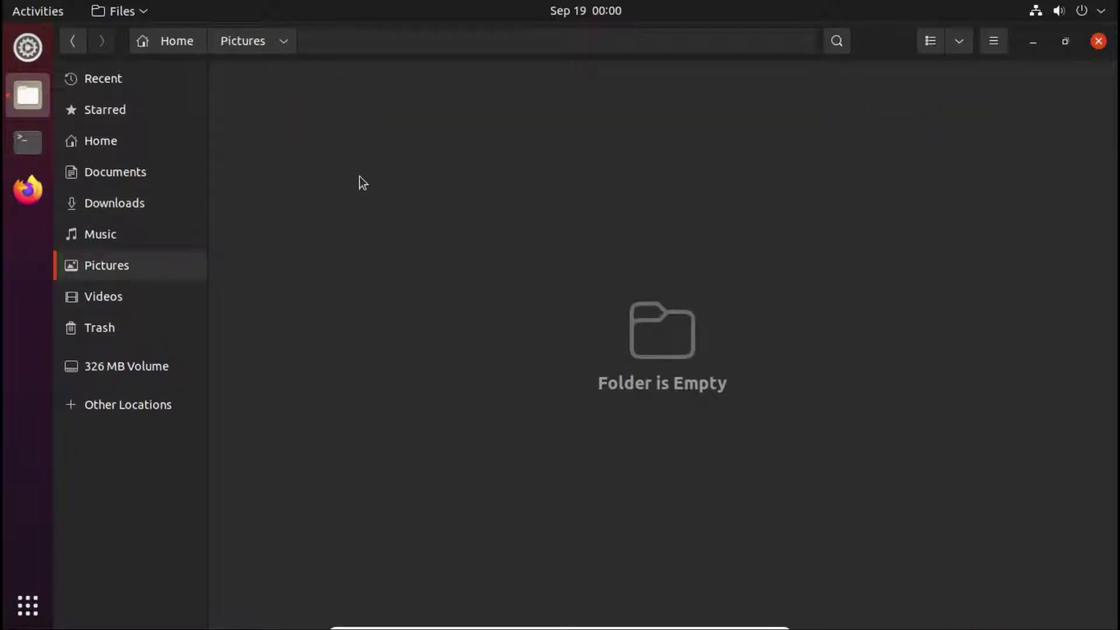
Create a new folder named 'Wallpapers' inside Pictures.
left_click(105, 109)
left_click(127, 143)
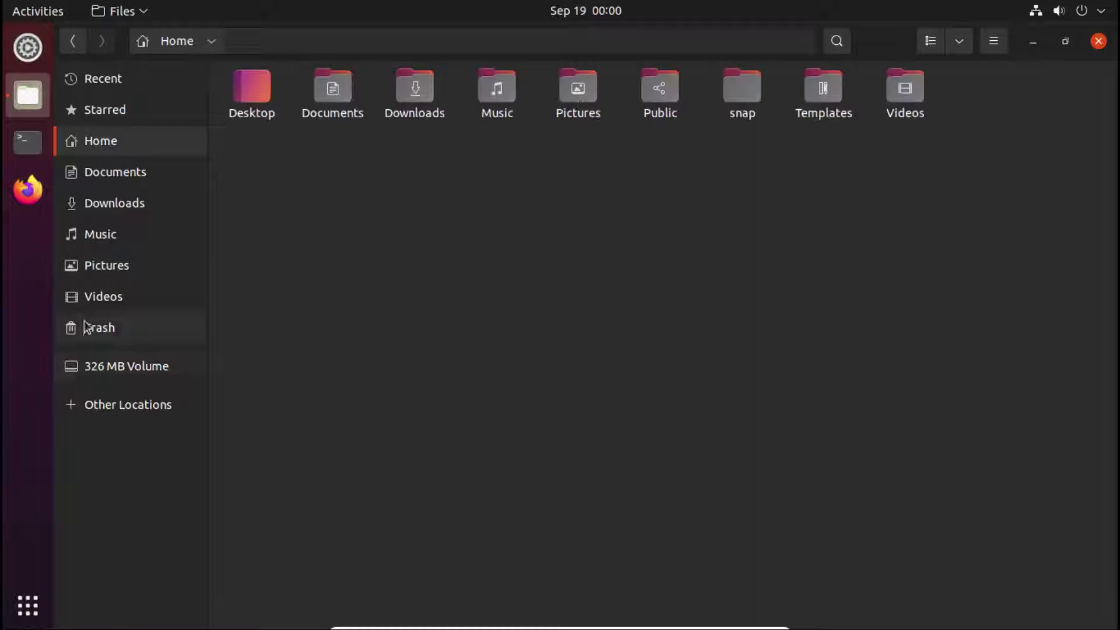
left_click(117, 265)
right_click(439, 221)
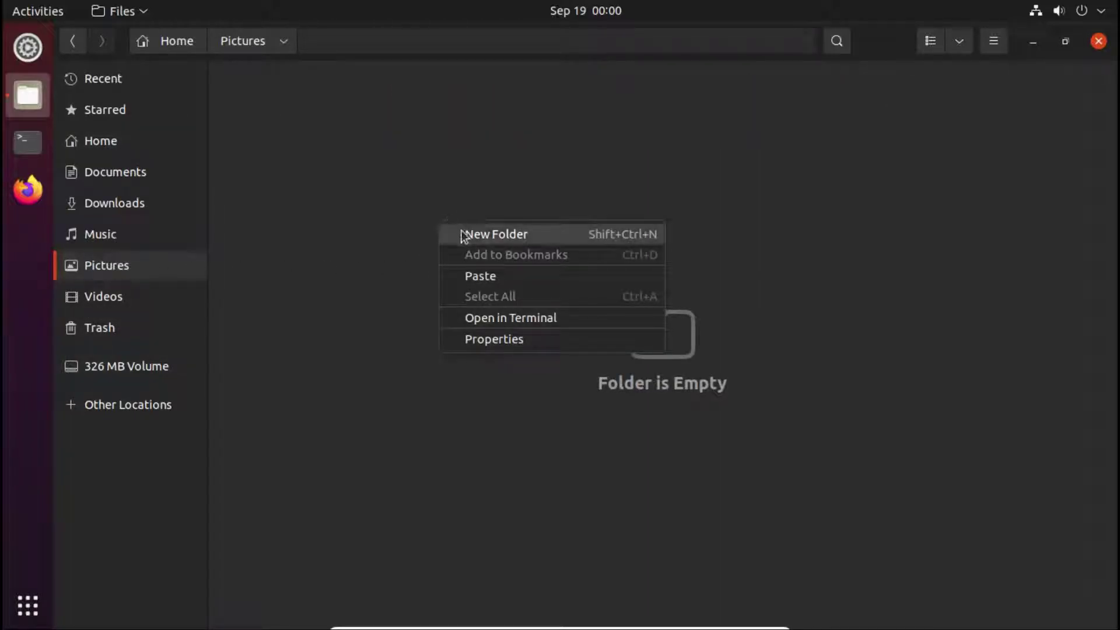
left_click(460, 232)
type("Wallpapers")
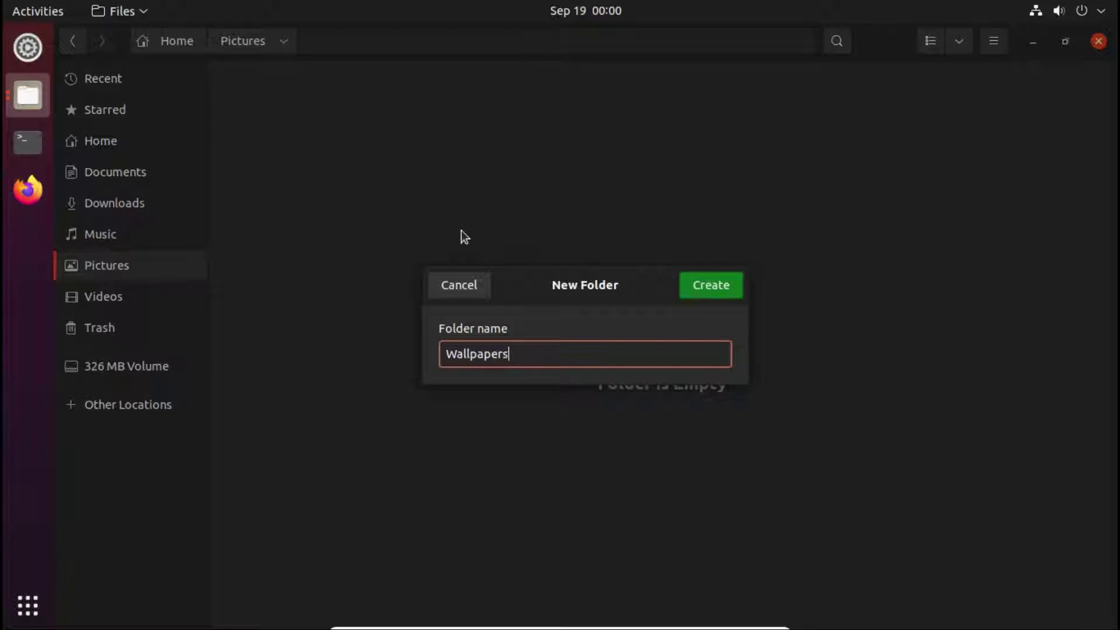
key("Return")
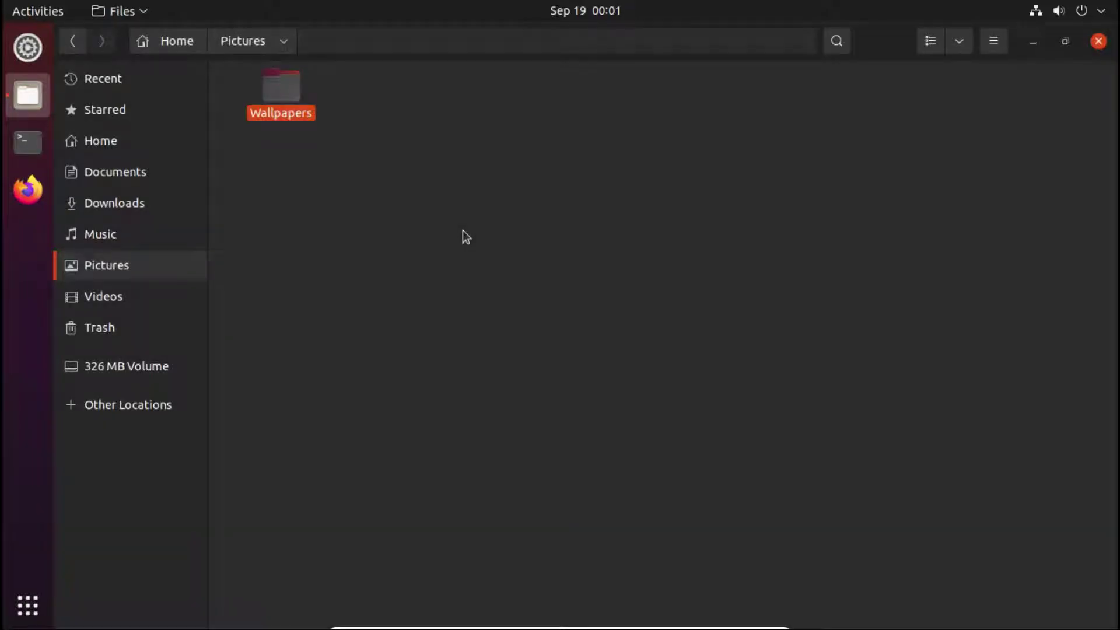
left_click(463, 236)
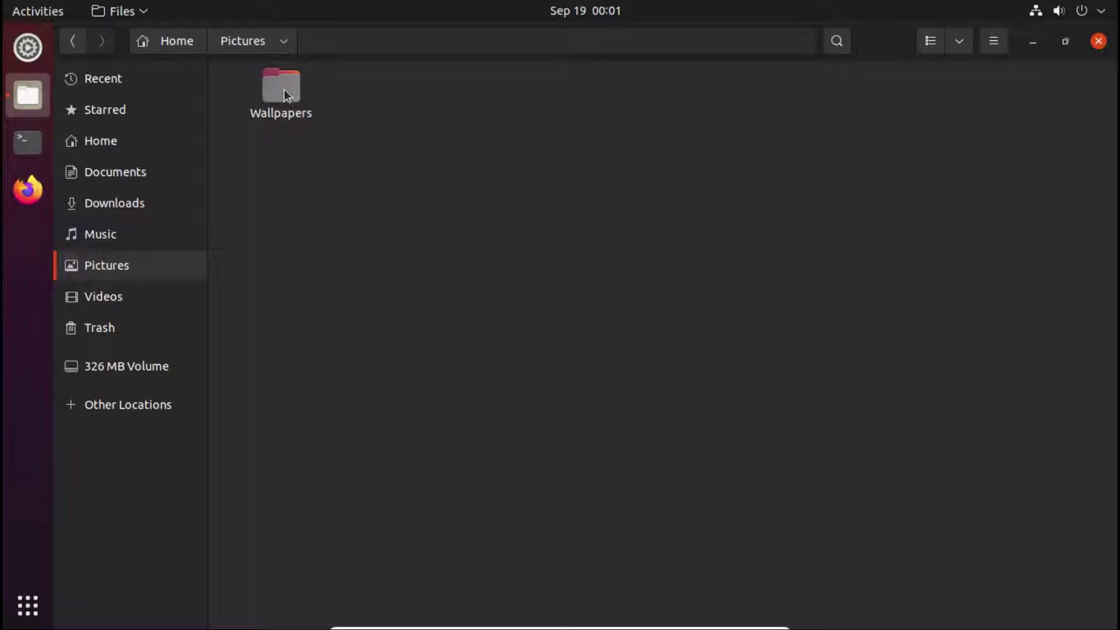
Paste the five cat images into Wallpapers and close Files.
double_click(284, 90)
key("ctrl+v")
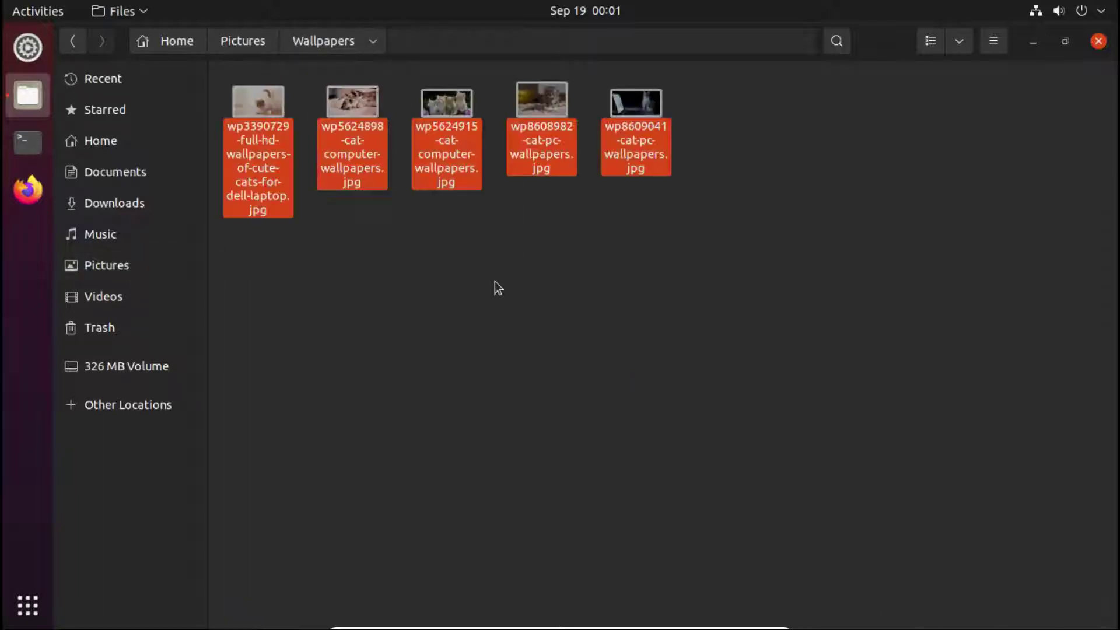
left_click(705, 315)
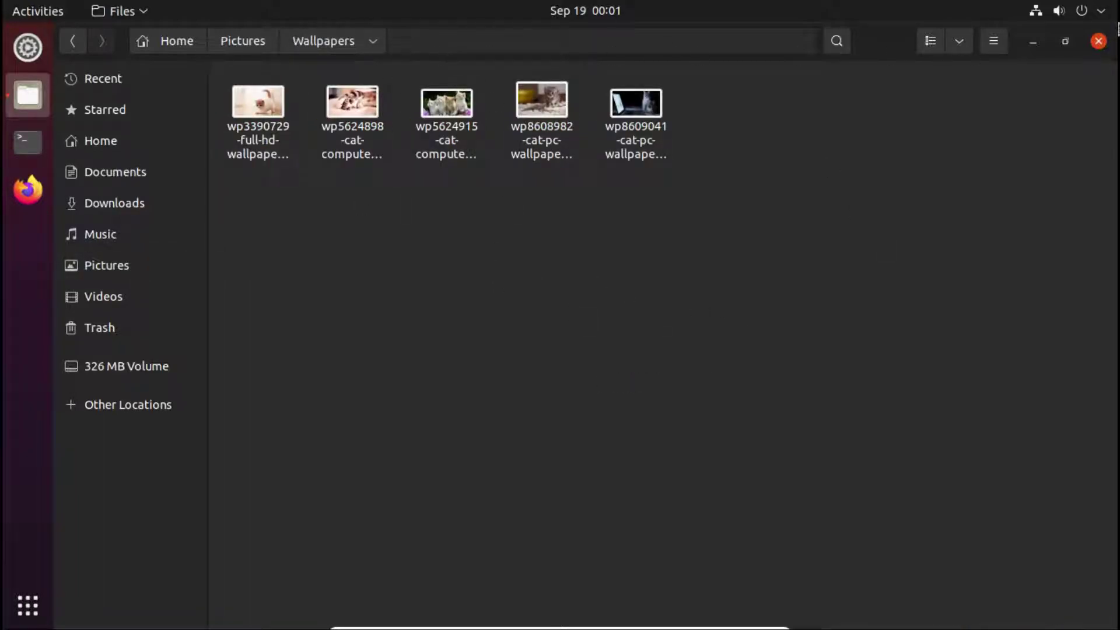
left_click(1100, 42)
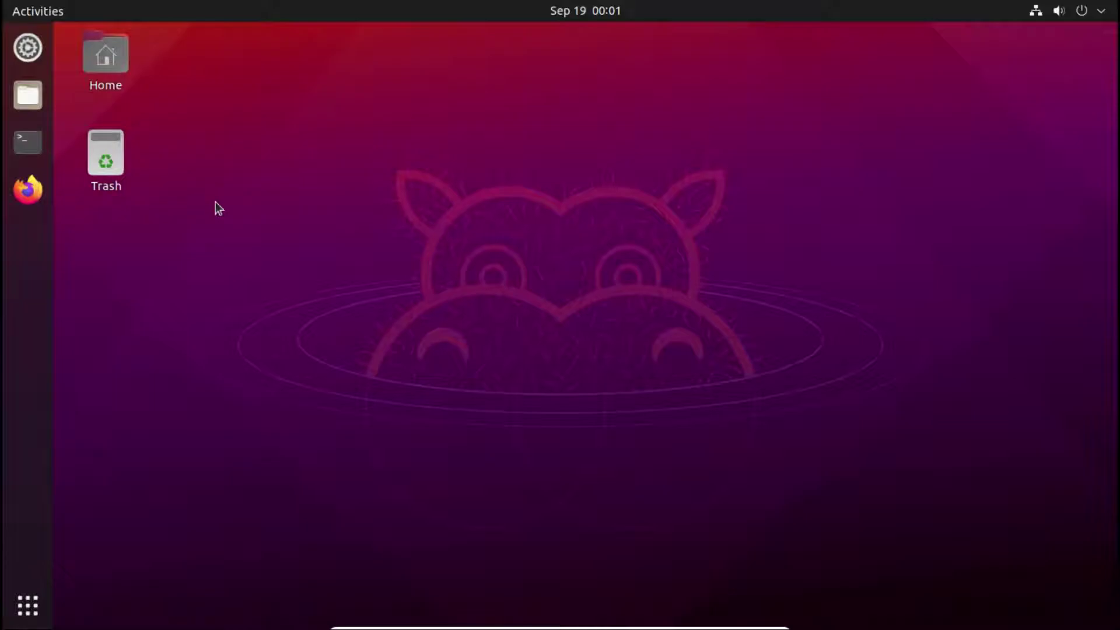
Run 'sudo apt install variety' in a maximized Terminal, entering the password and confirming with y.
left_click(33, 148)
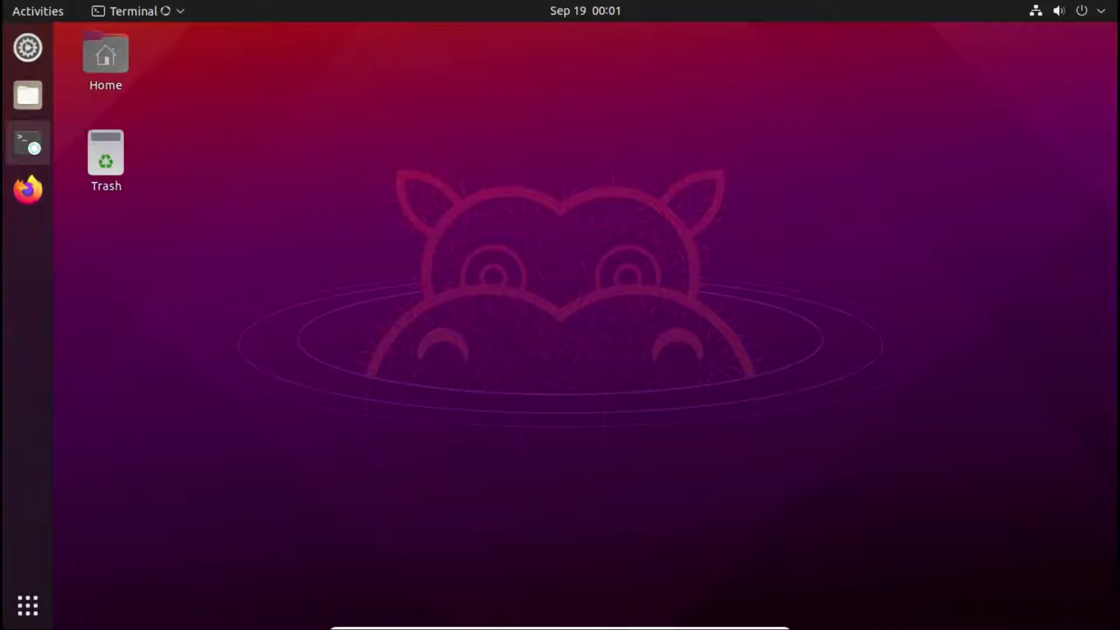
left_click(643, 87)
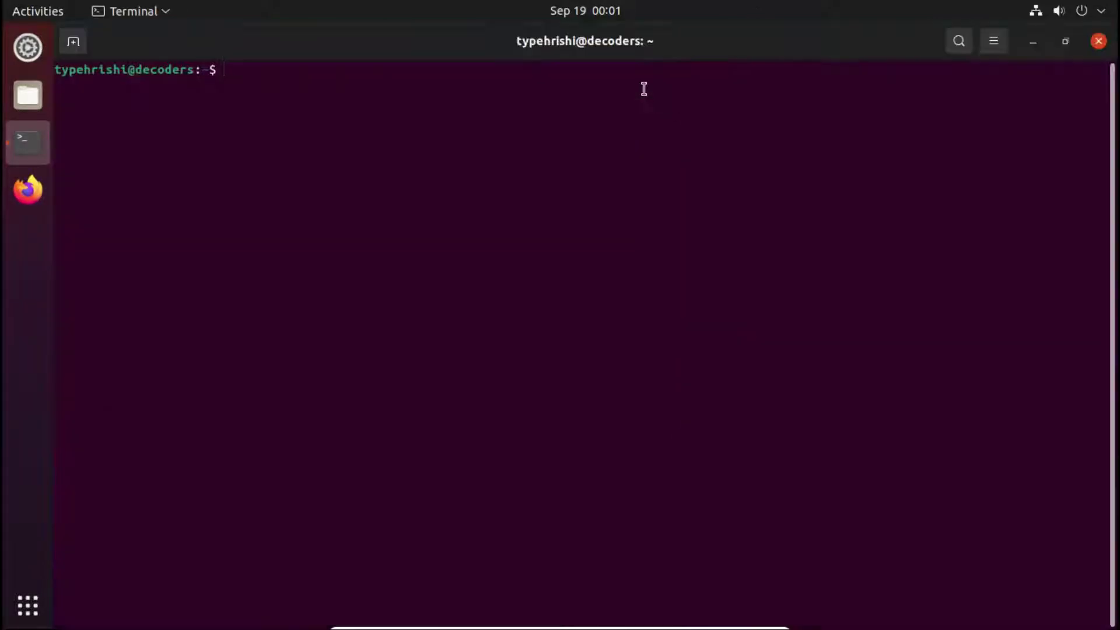
type("sudo apt install ")
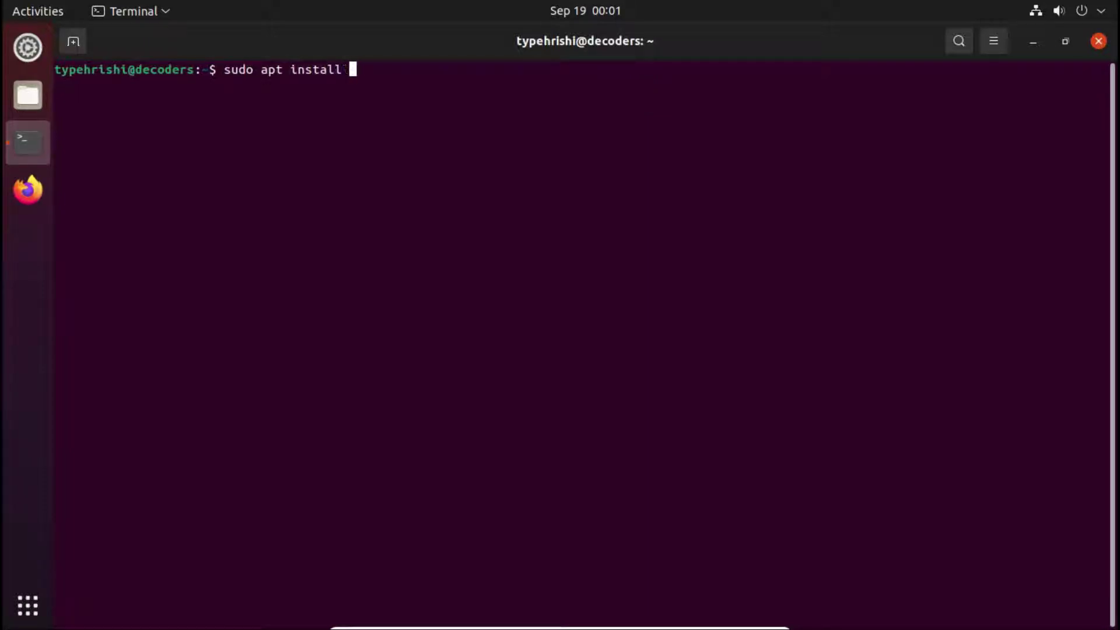
type("variety")
key("Return")
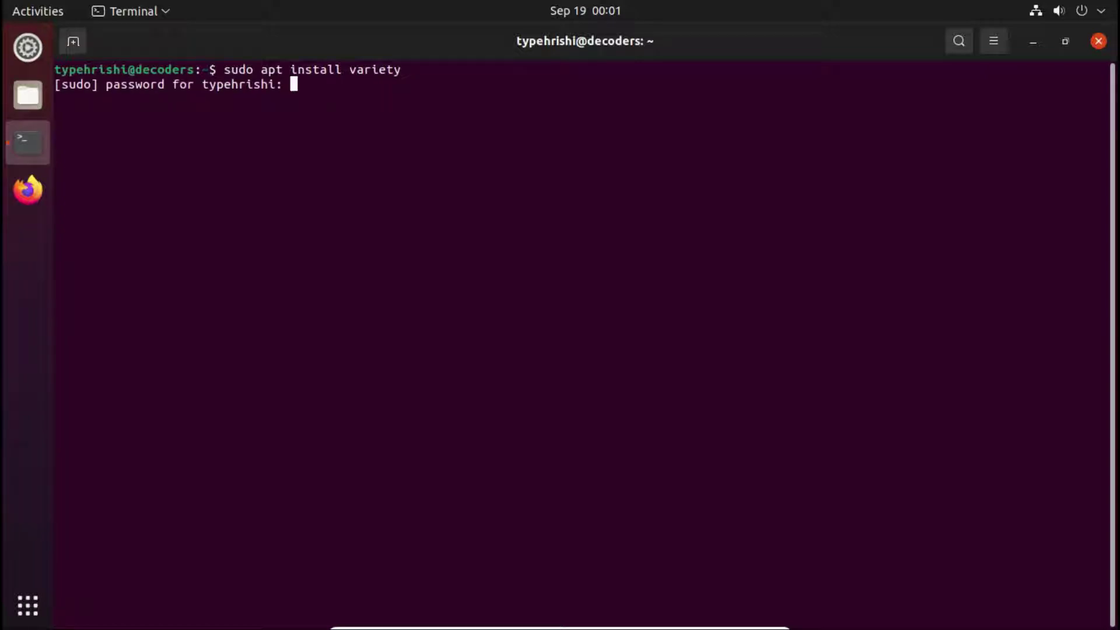
key("Return")
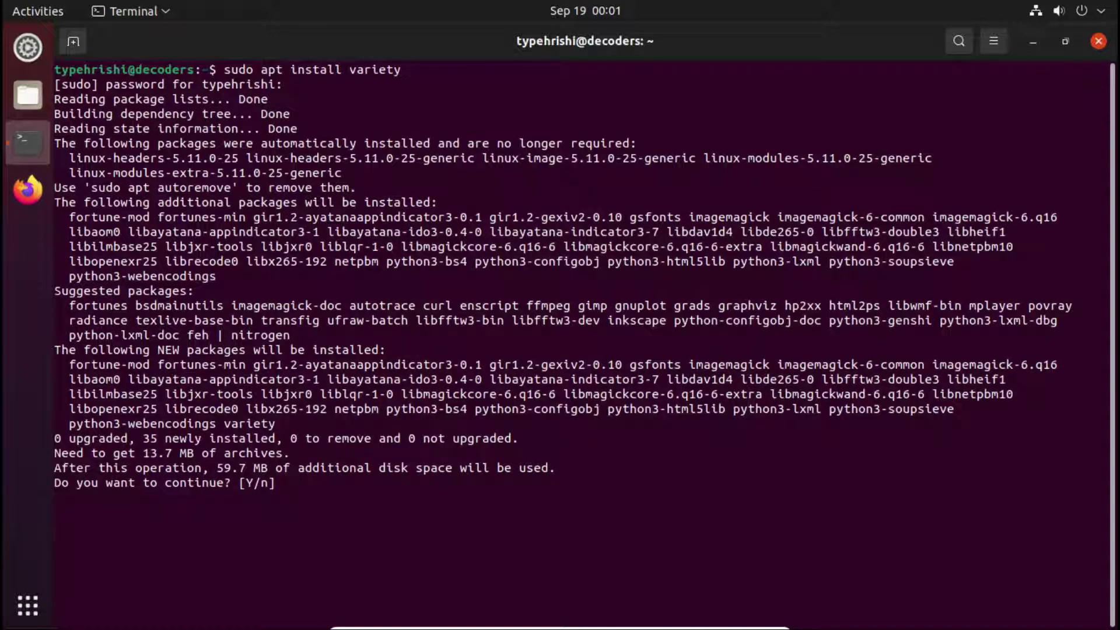
type("y")
key("Return")
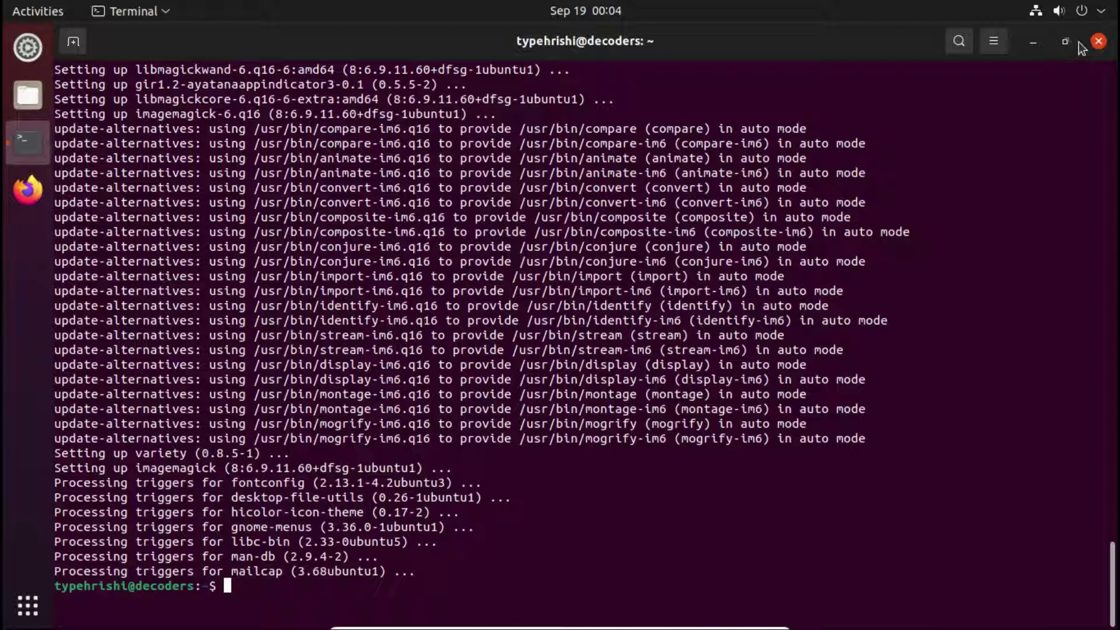
Close the terminal with the exit command.
type("exity")
key("BackSpace")
key("Return")
Try ImageMagick from the last applications page, close it, and return to that page.
mouse_move(290, 627)
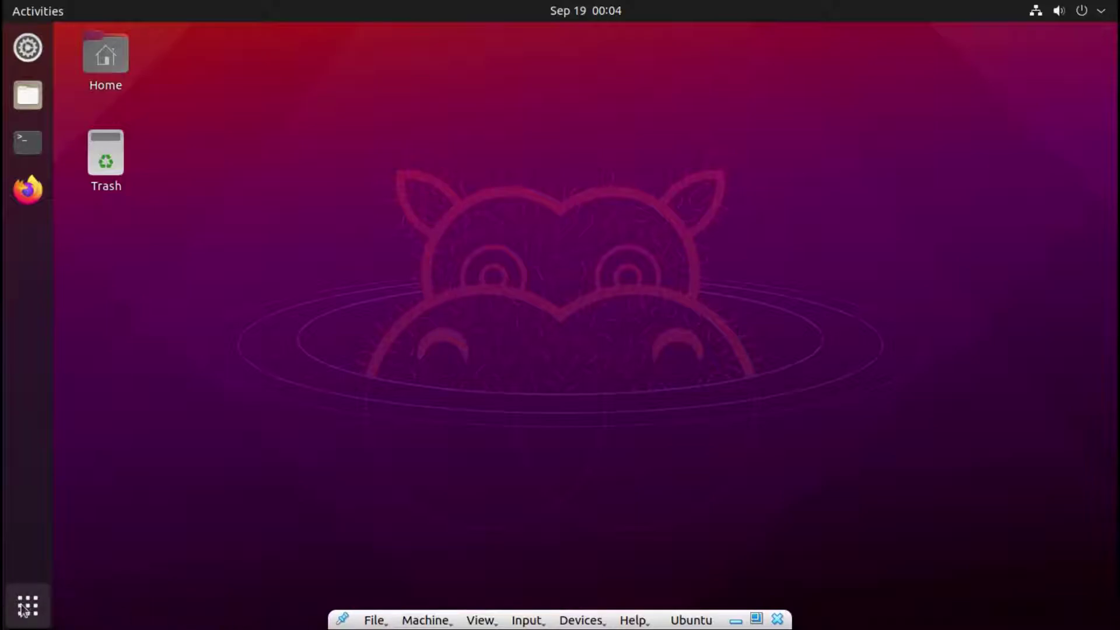
left_click(27, 605)
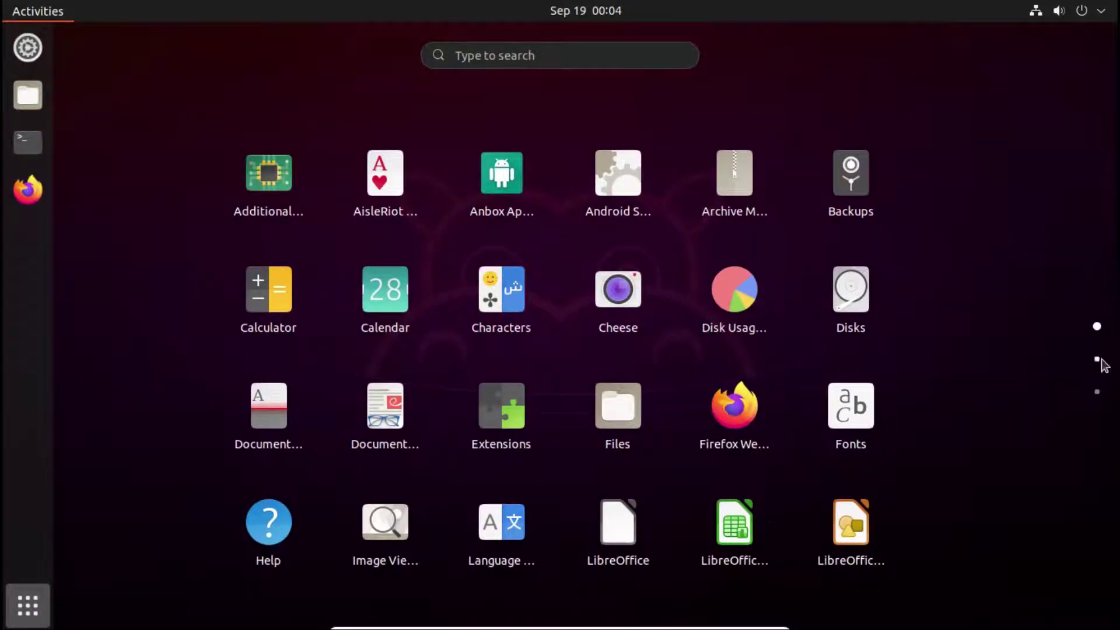
left_click(1097, 359)
left_click(1096, 391)
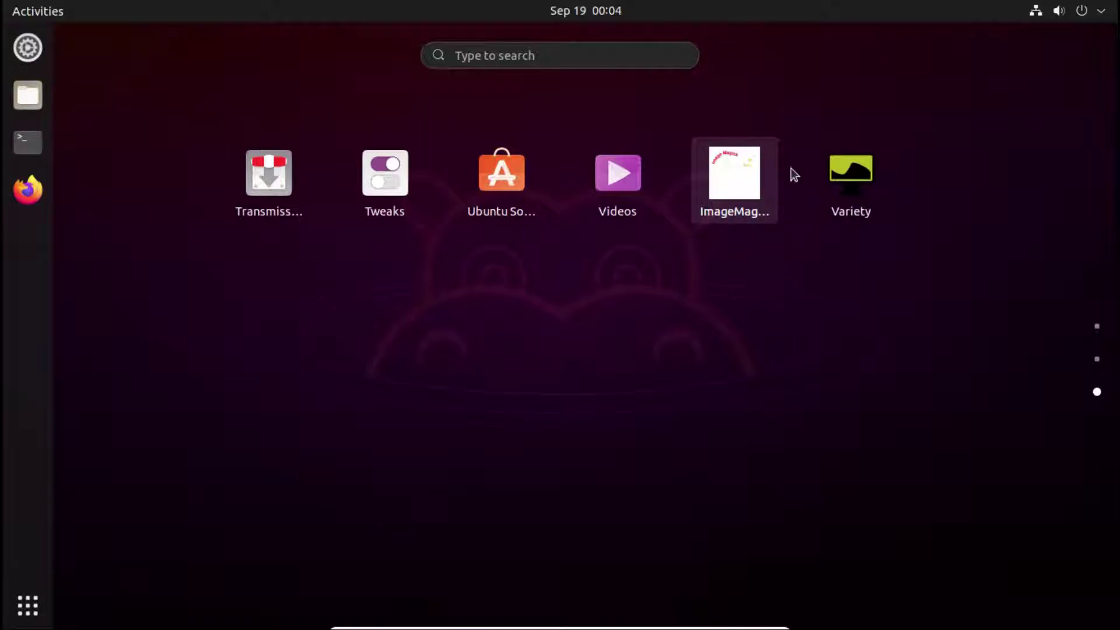
left_click(771, 147)
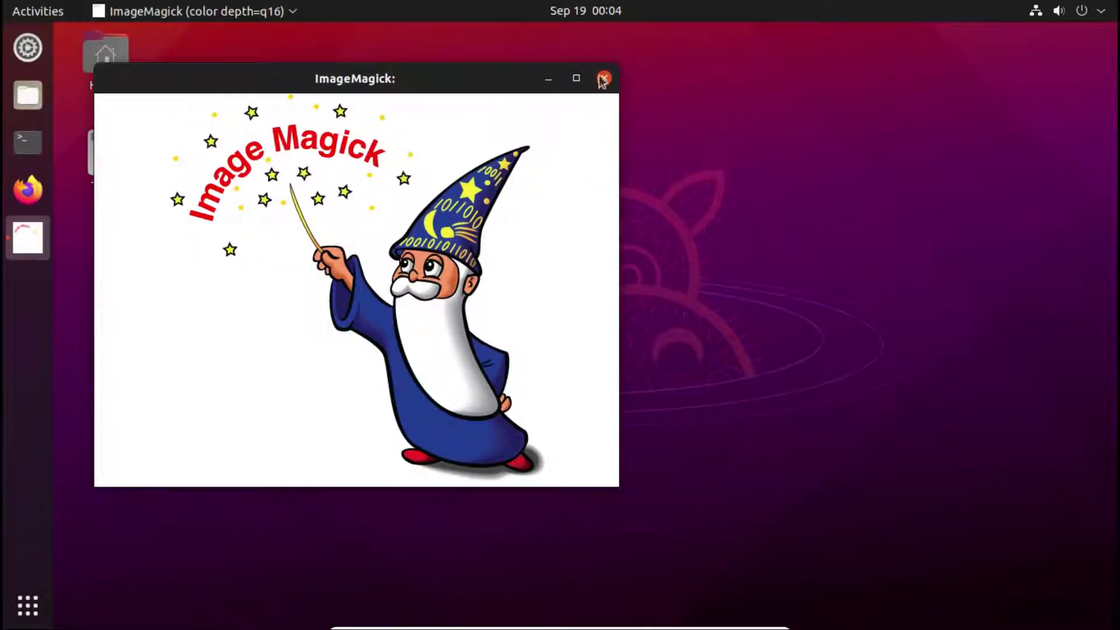
left_click(602, 79)
left_click(27, 605)
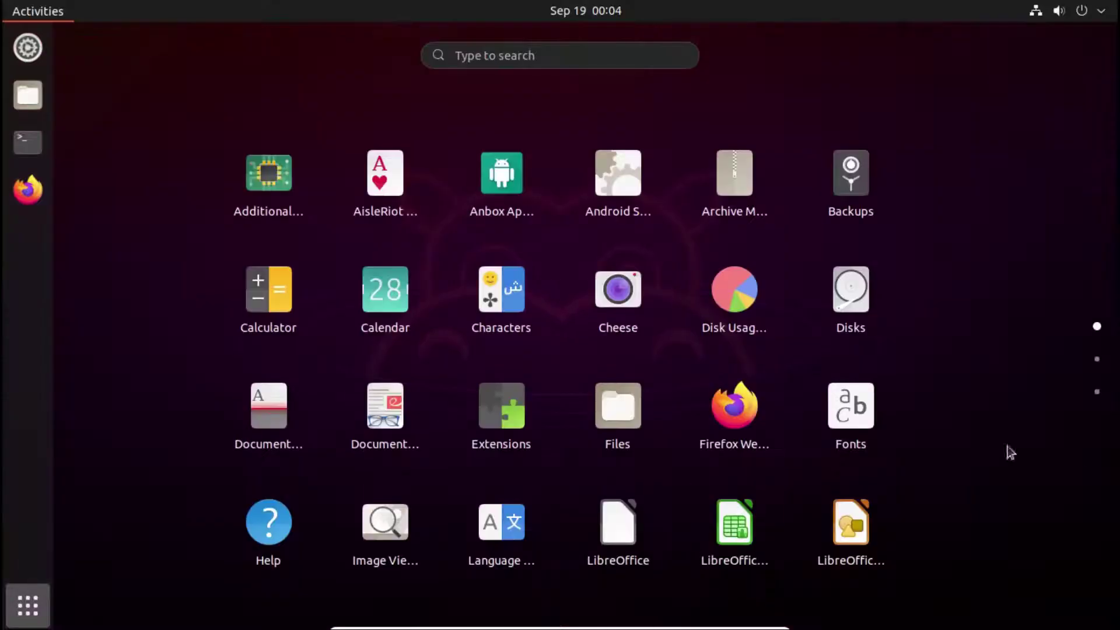
left_click(1096, 396)
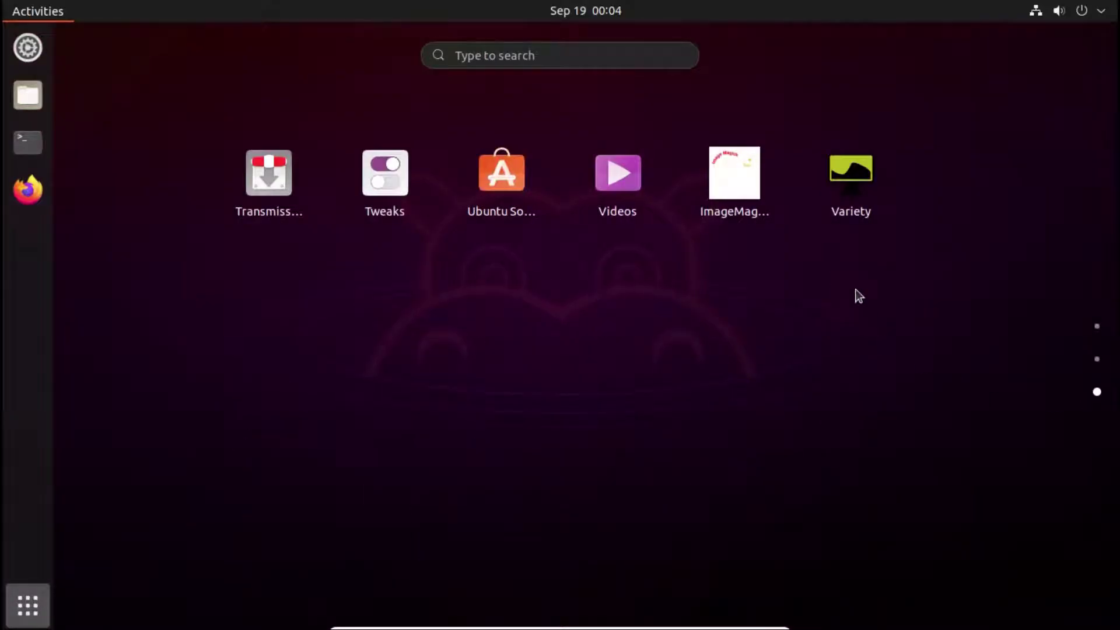
Launch Variety and continue past its Welcome to Variety screen.
left_click(866, 174)
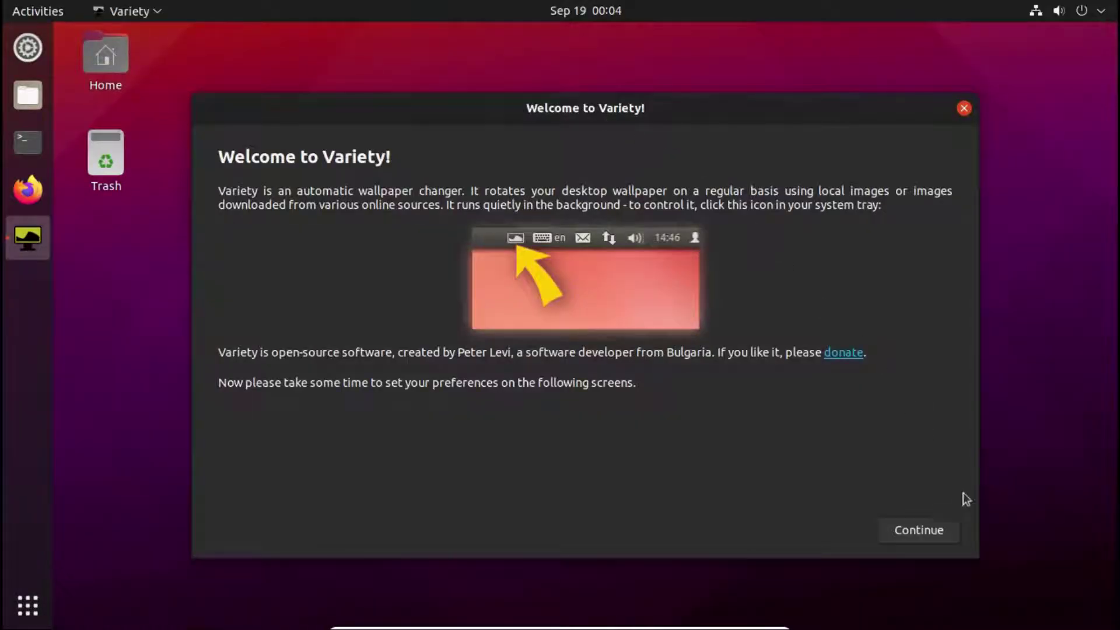
left_click(925, 532)
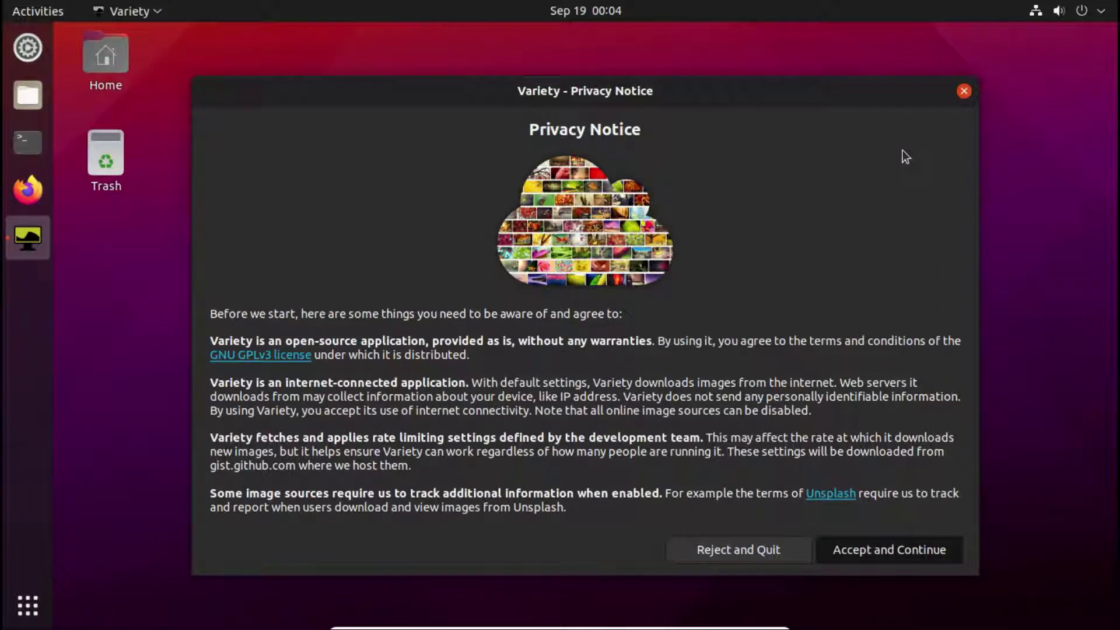
Dismiss the Privacy Notice and maximize the Variety Preferences window.
key("Return")
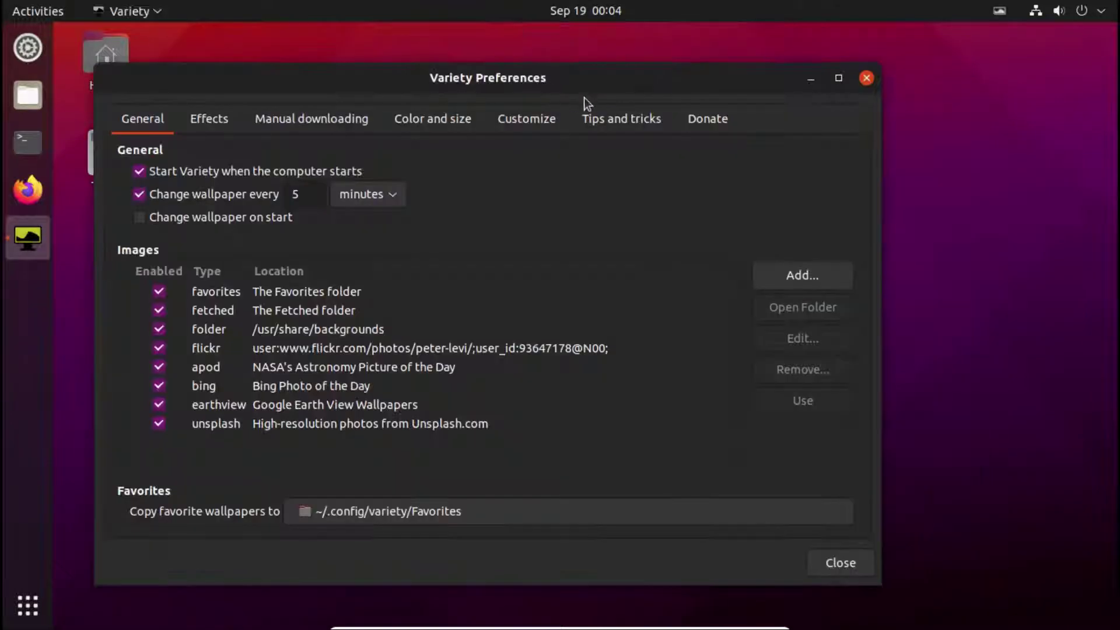
left_click_drag(572, 75, 662, 16)
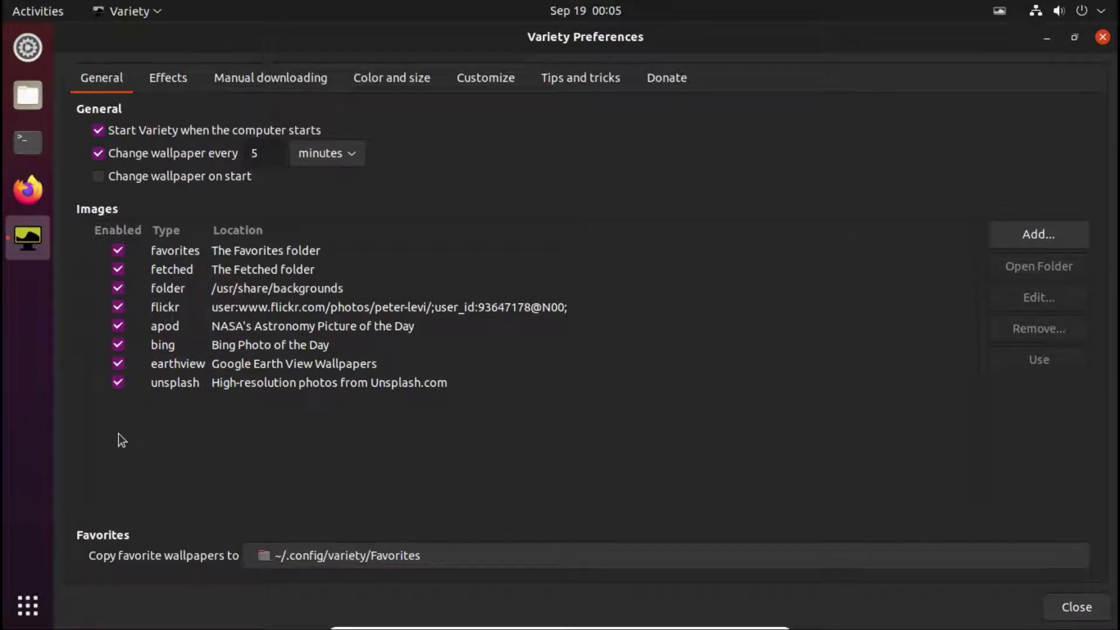
Disable the favorites, fetched, /usr/share/backgrounds, flickr, apod, bing, earthview and unsplash sources.
left_click(118, 250)
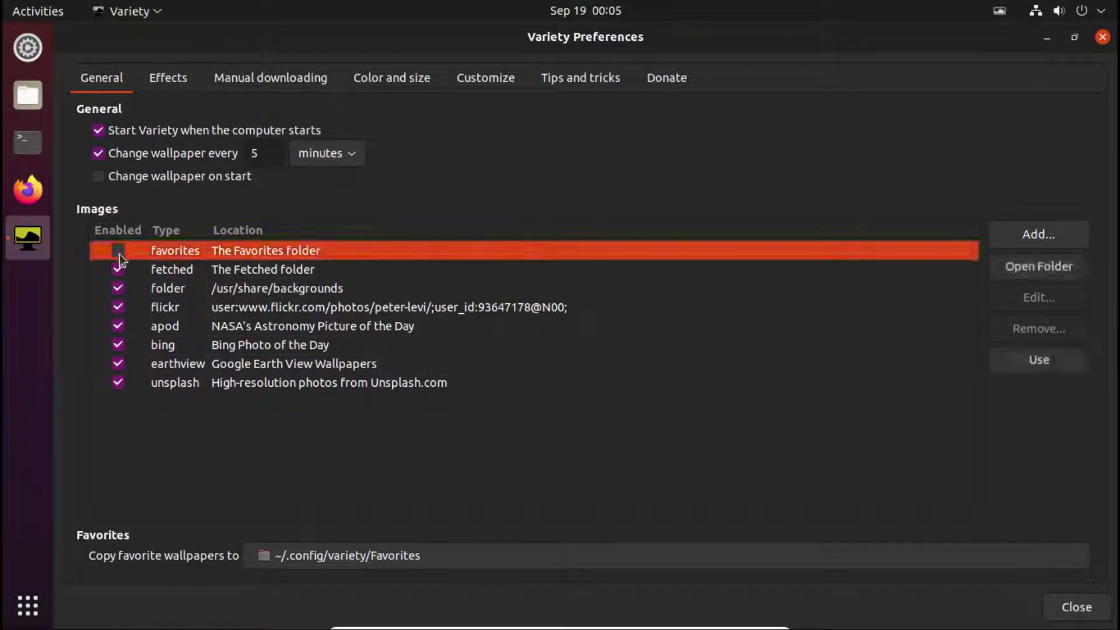
left_click(118, 269)
left_click(118, 288)
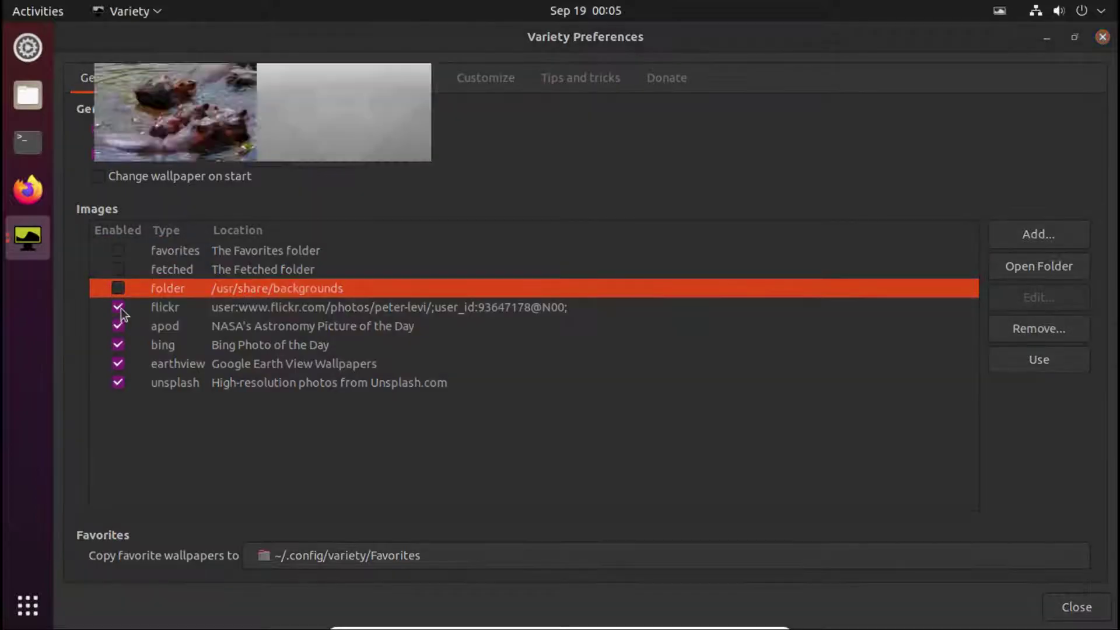
left_click(117, 307)
left_click(118, 326)
left_click(117, 345)
left_click(118, 363)
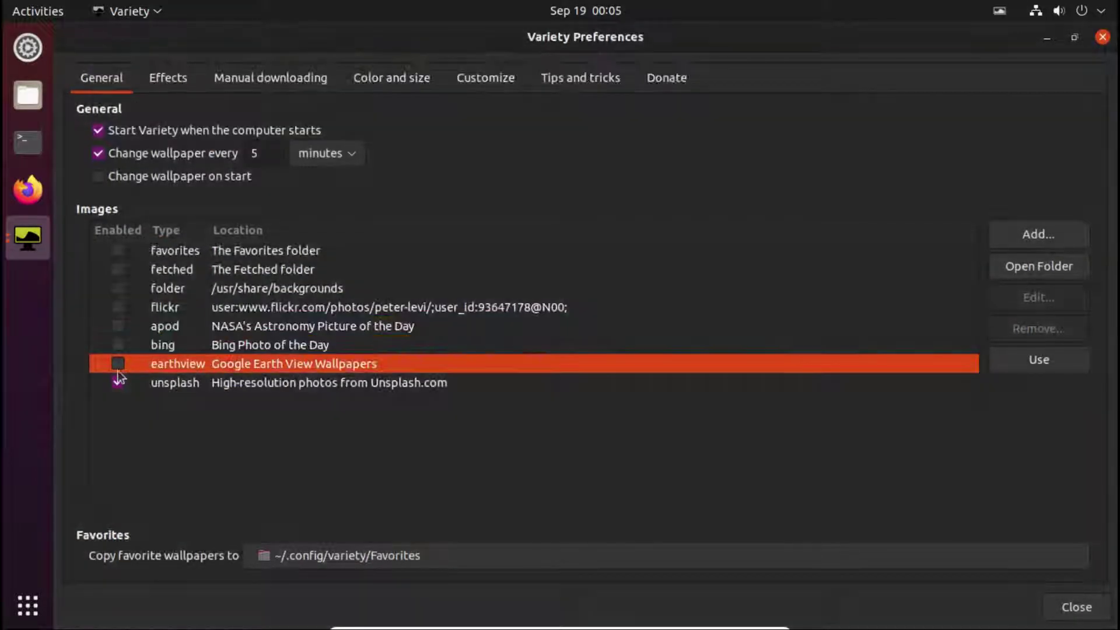
left_click(118, 382)
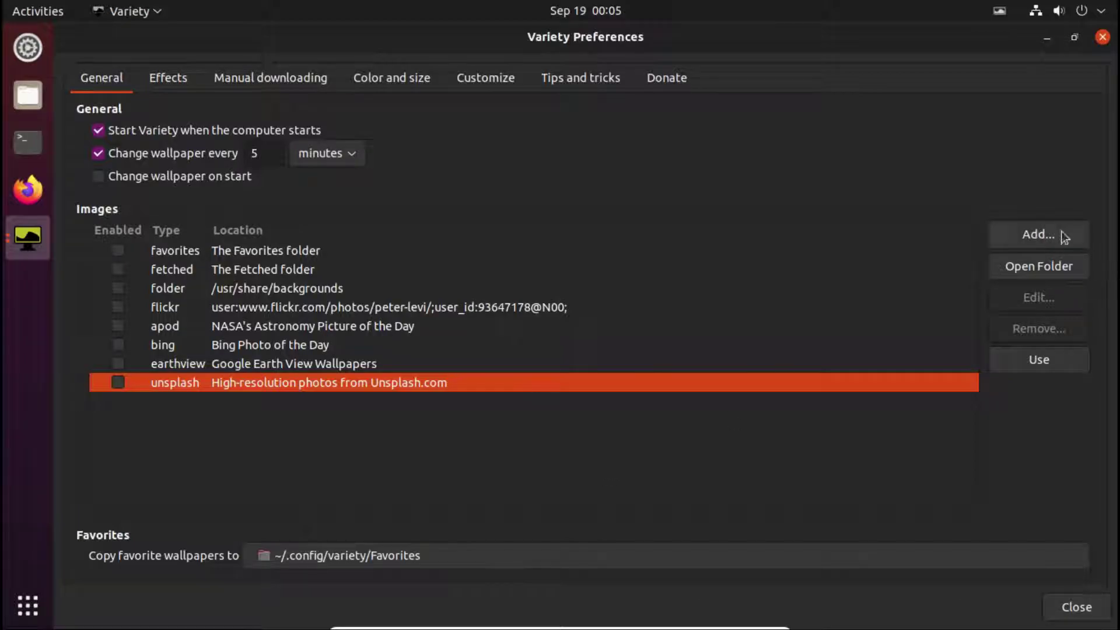
Add the Pictures/Wallpapers folder through Add… > Folders as an enabled image source.
left_click(1039, 235)
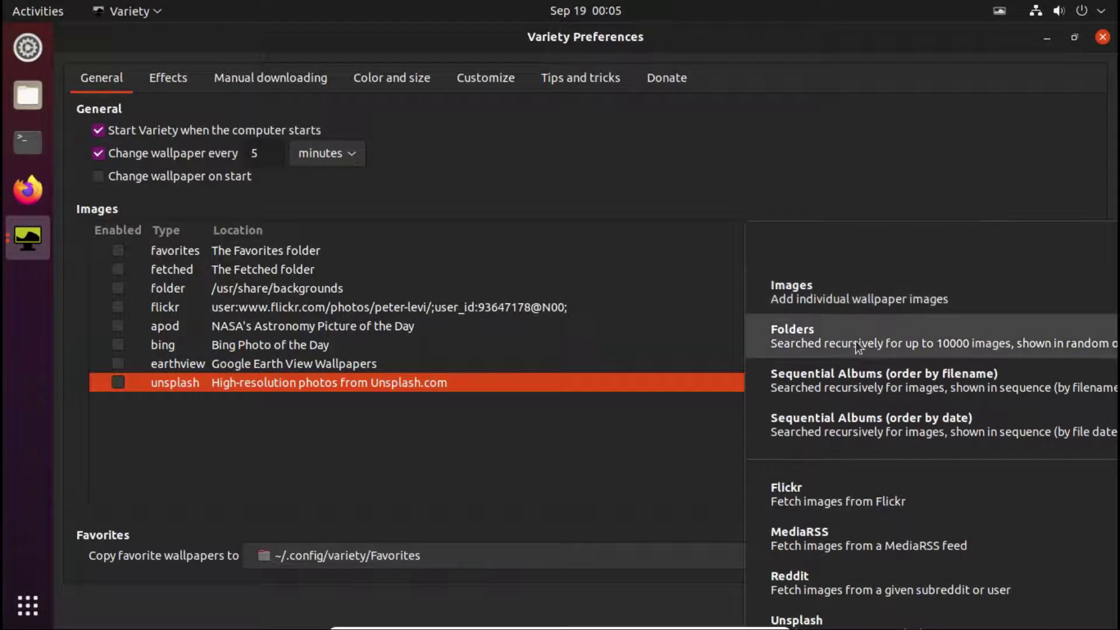
left_click(809, 346)
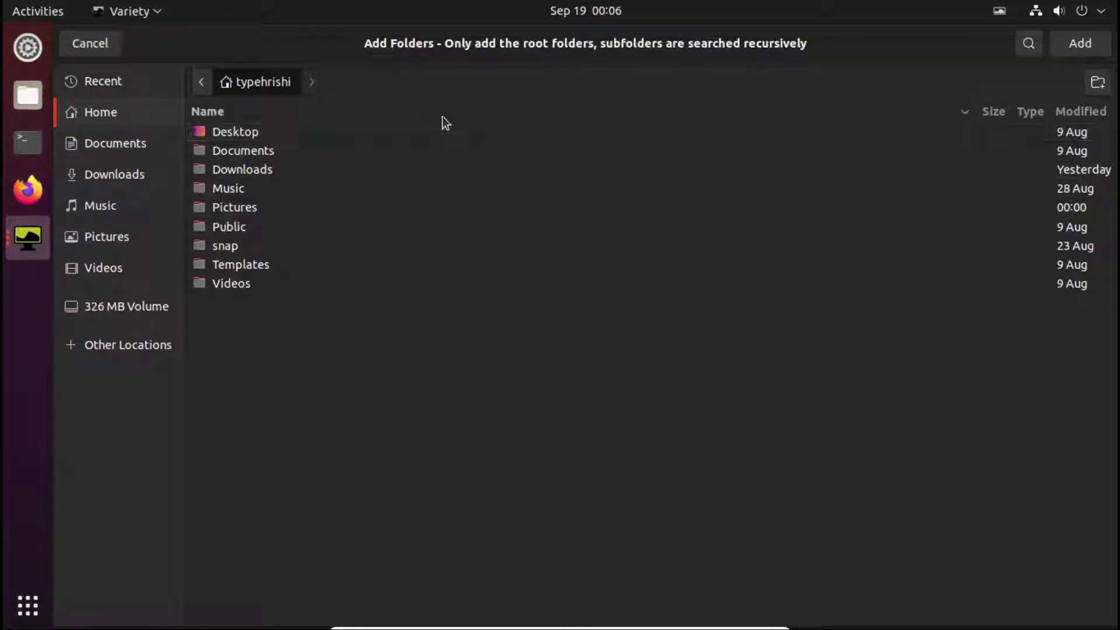
double_click(348, 213)
left_click(305, 134)
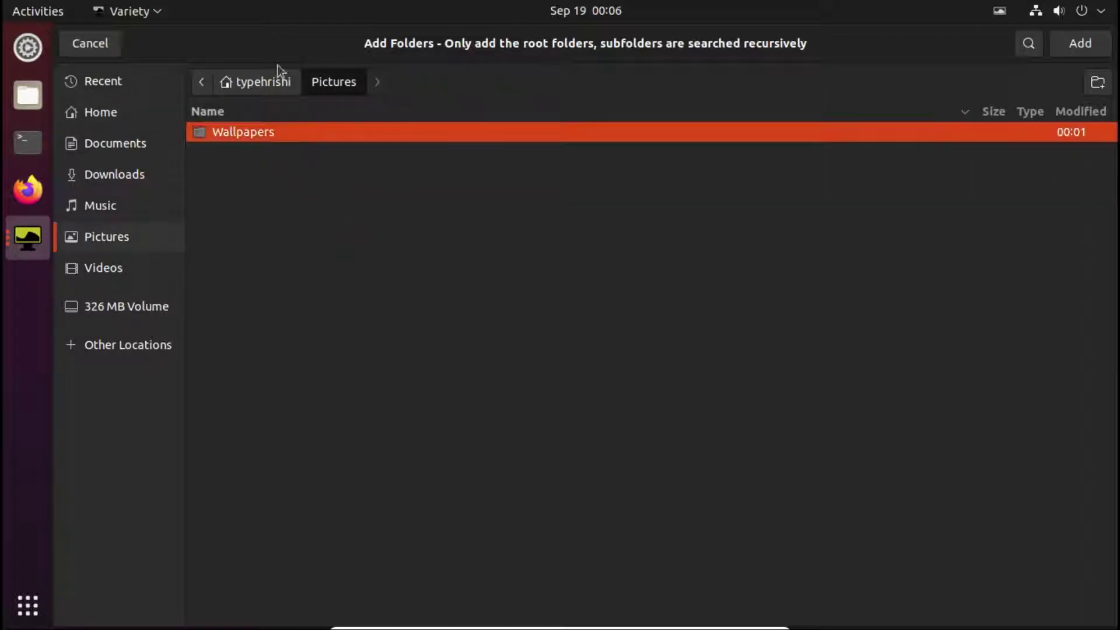
left_click(1085, 44)
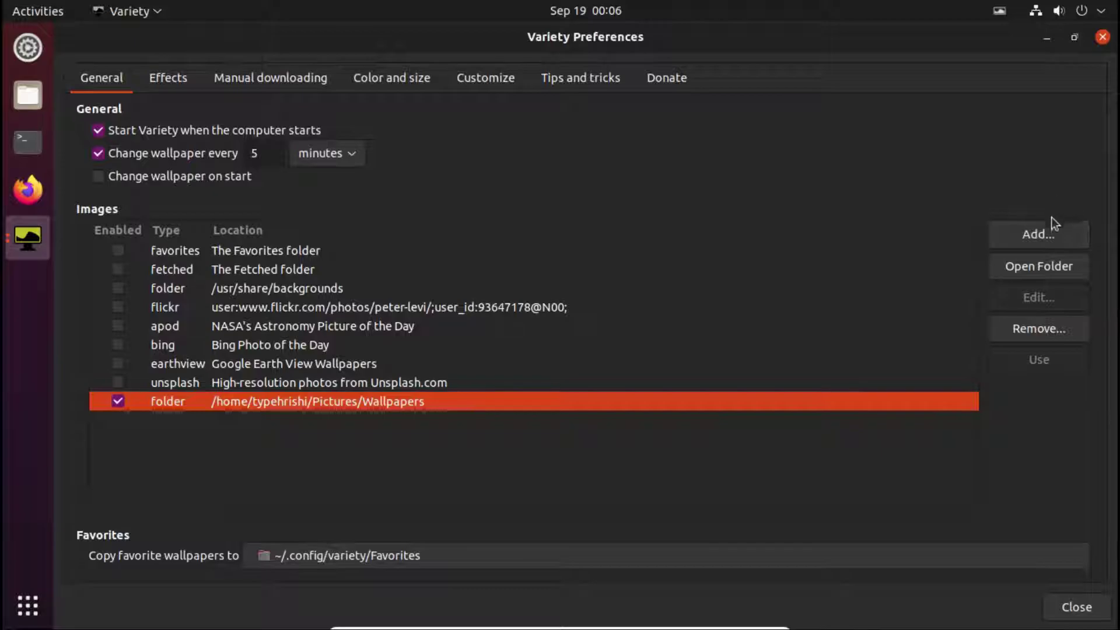
left_click(1050, 225)
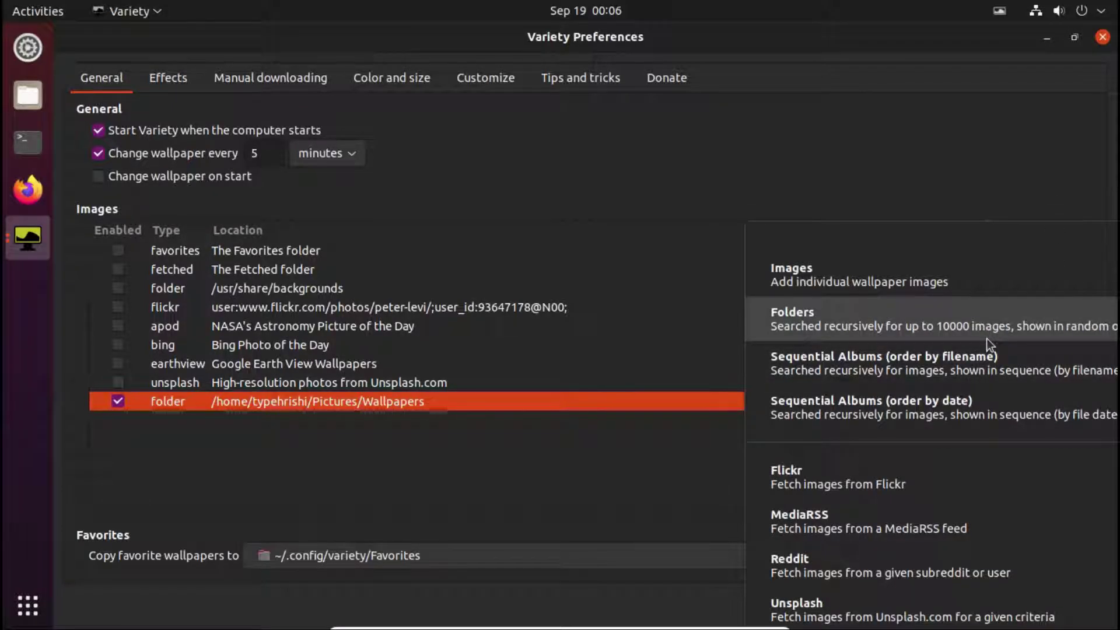
left_click(972, 112)
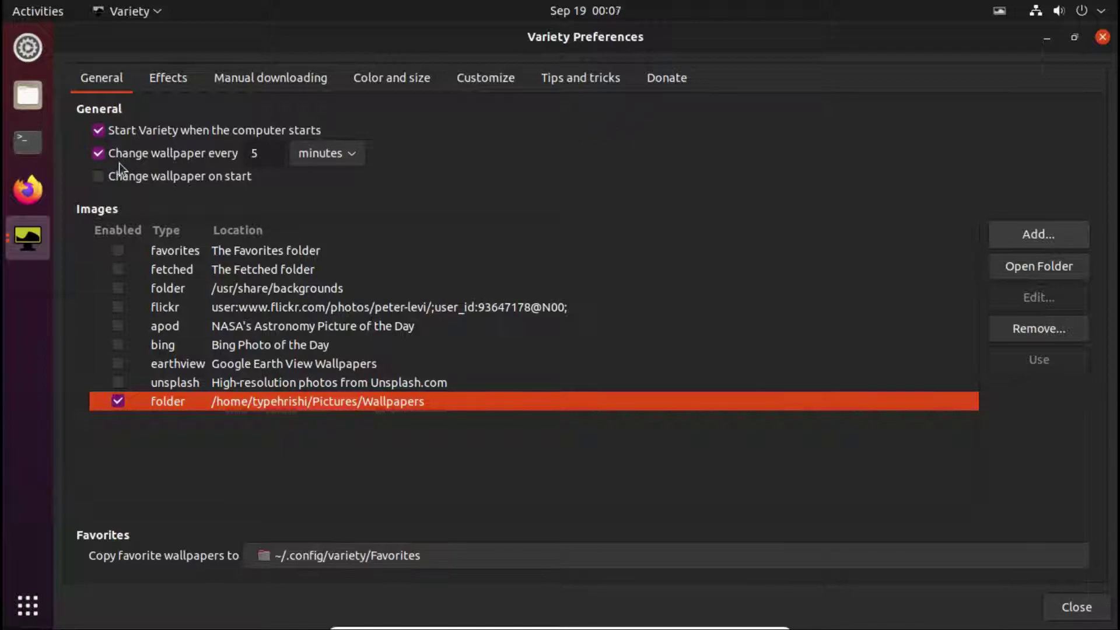
Change the interval unit to seconds for a 5-second interval and enable 'Change wallpaper on start'.
left_click(327, 155)
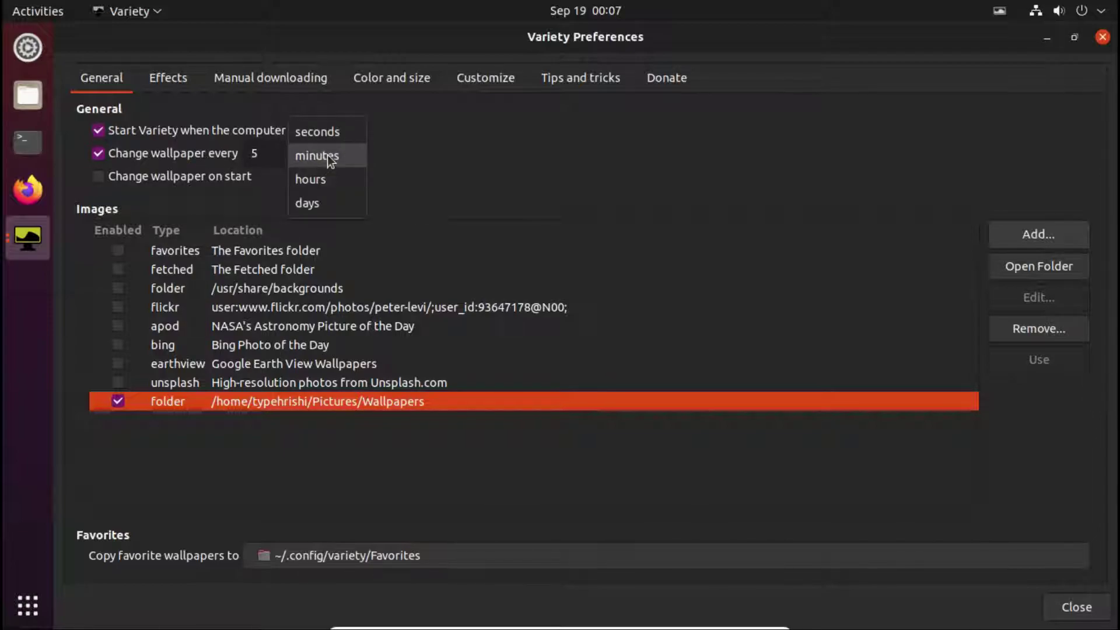
left_click(337, 135)
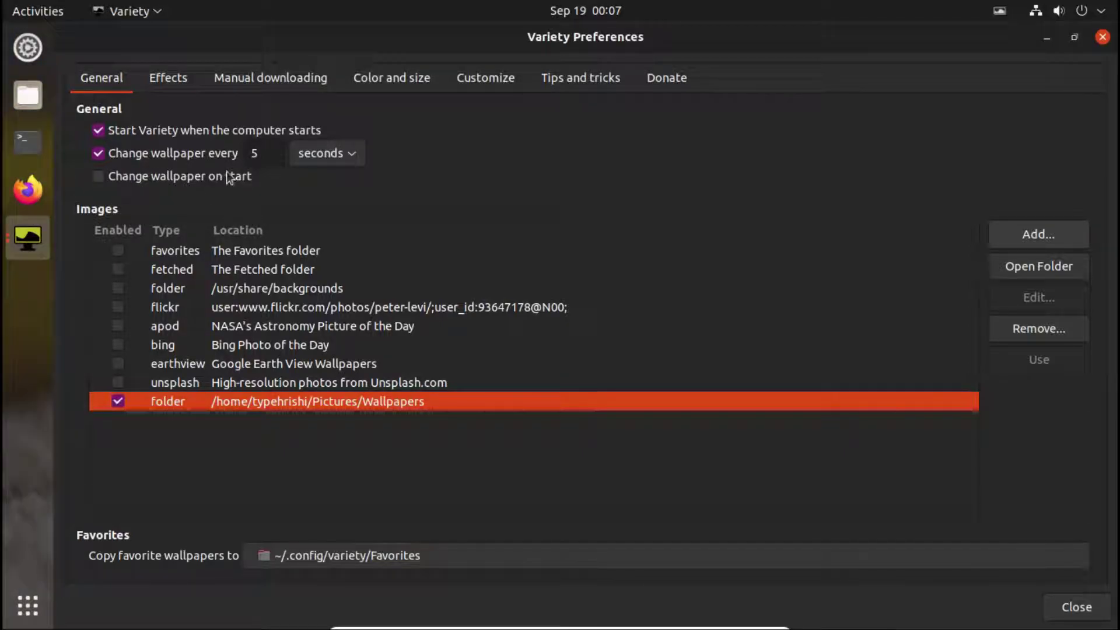
left_click(187, 176)
left_click(391, 78)
left_click(488, 77)
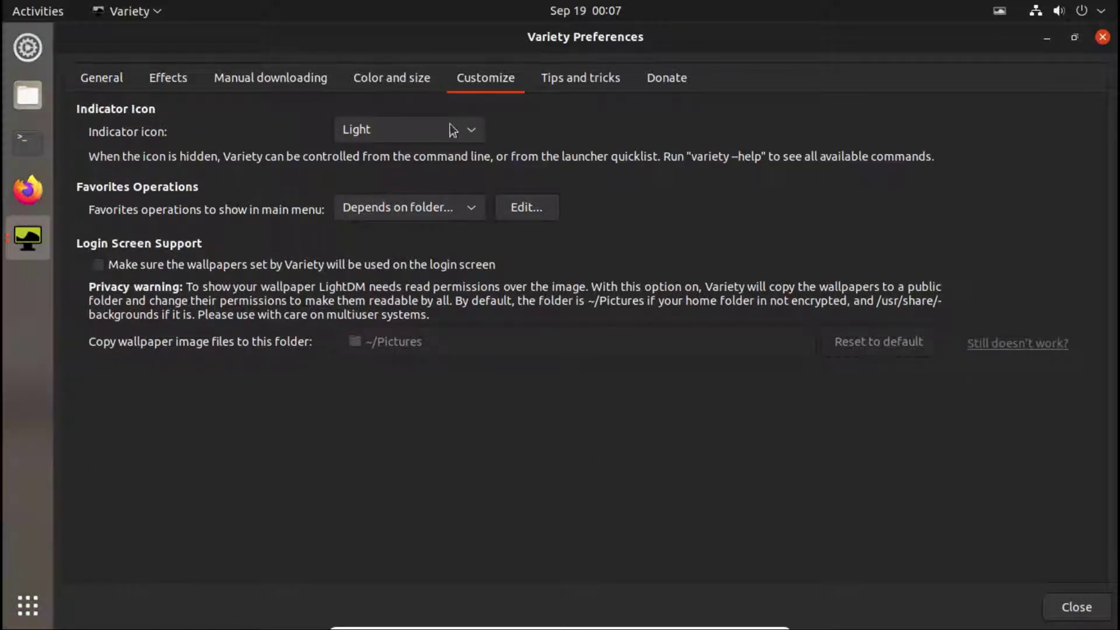
left_click(397, 125)
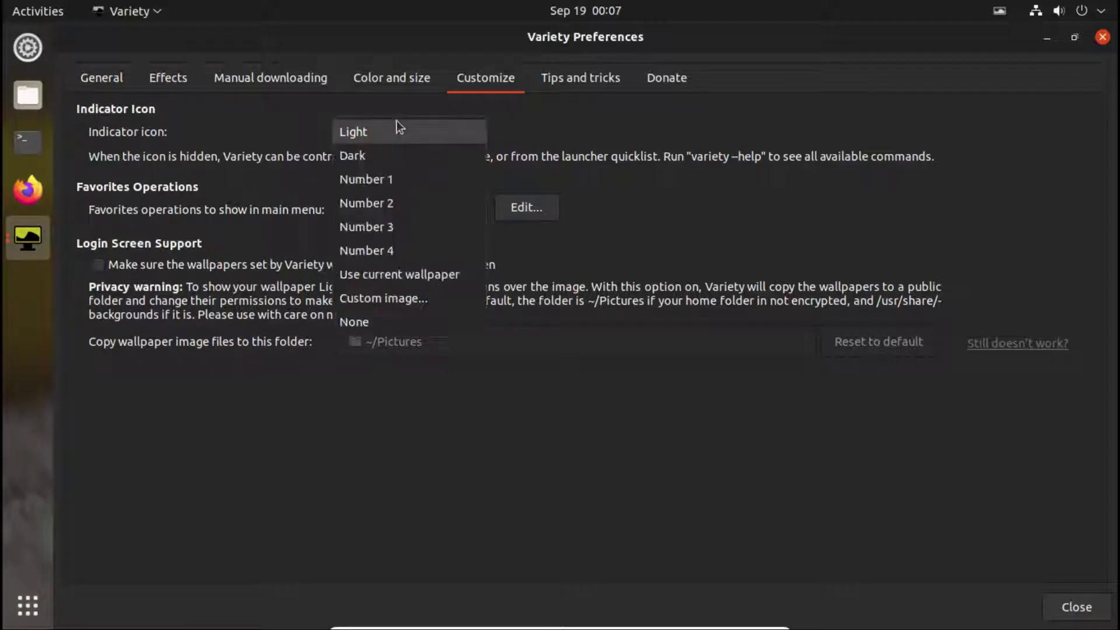
left_click(403, 176)
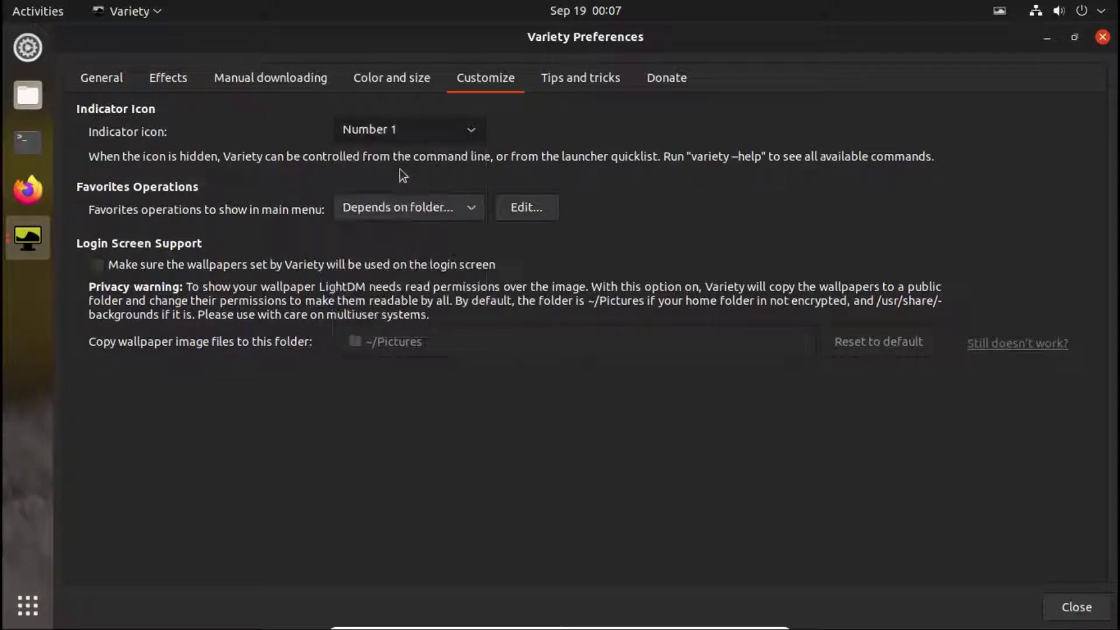
left_click(368, 133)
left_click(379, 178)
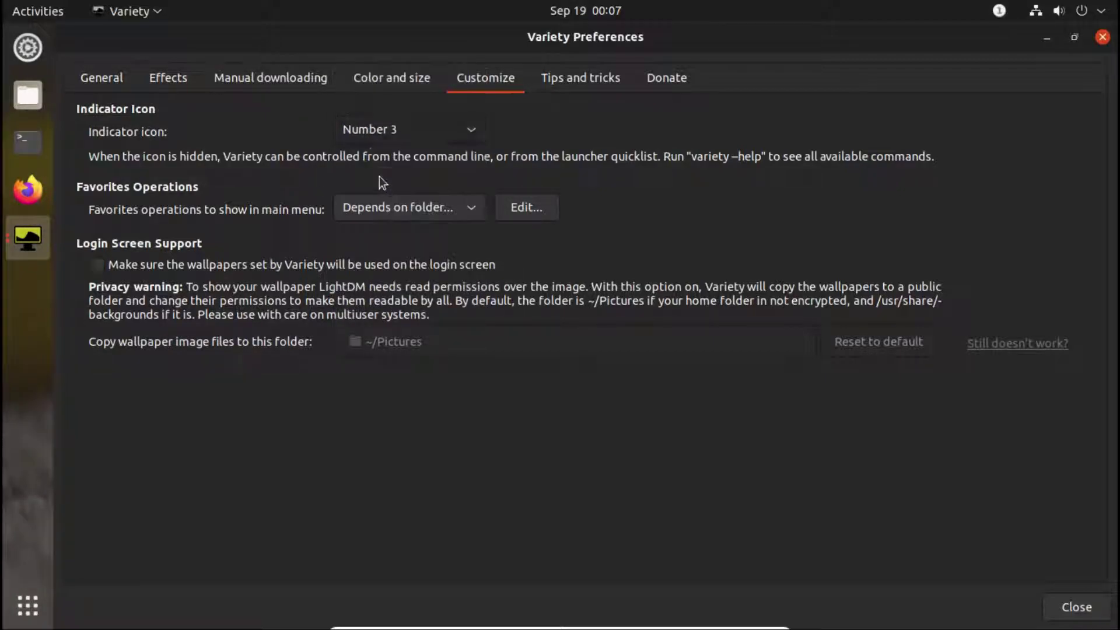
left_click(395, 126)
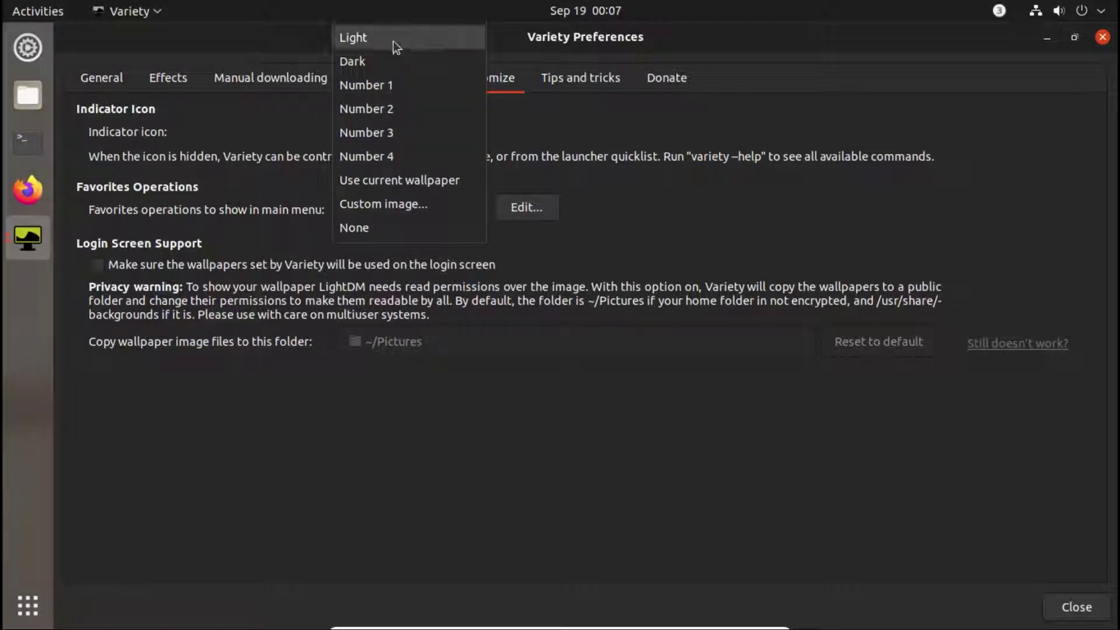
left_click(393, 40)
left_click(411, 133)
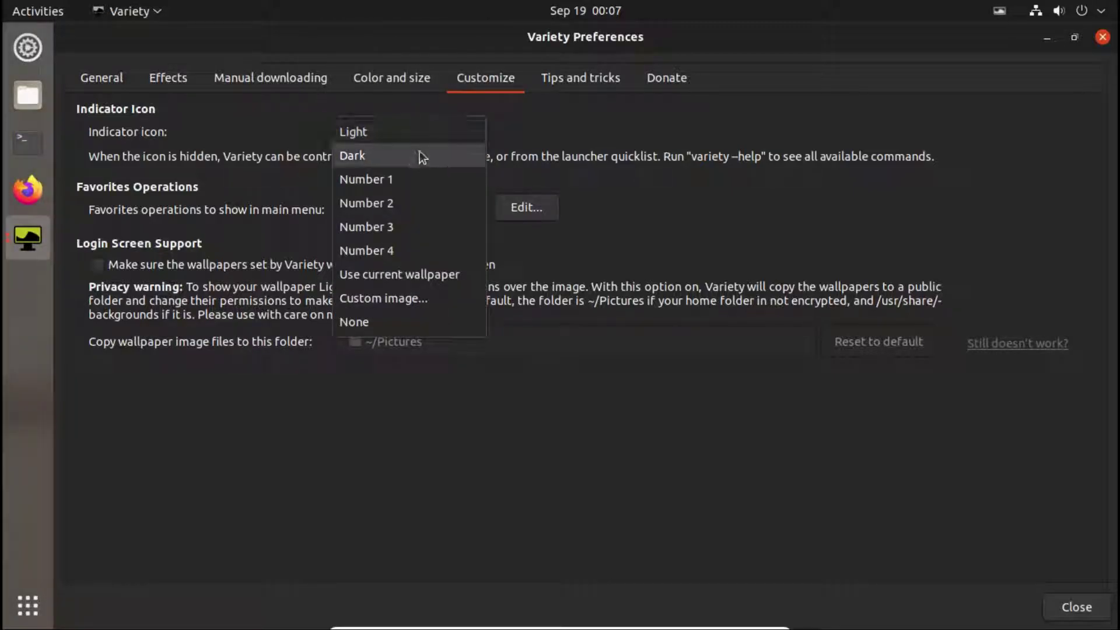
left_click(418, 153)
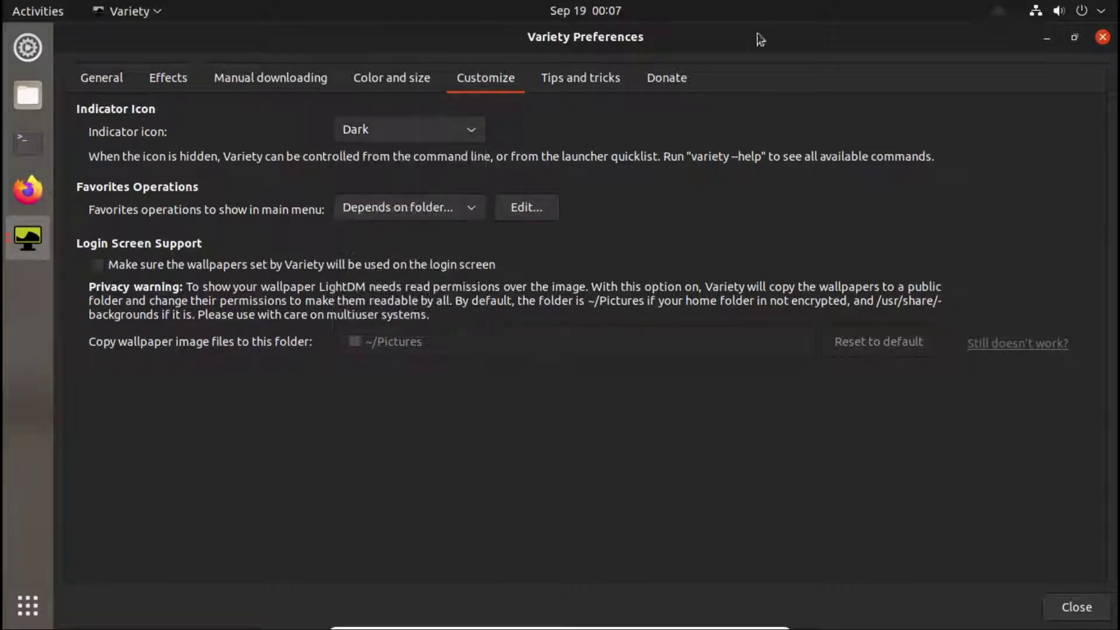
left_click(405, 132)
left_click(416, 100)
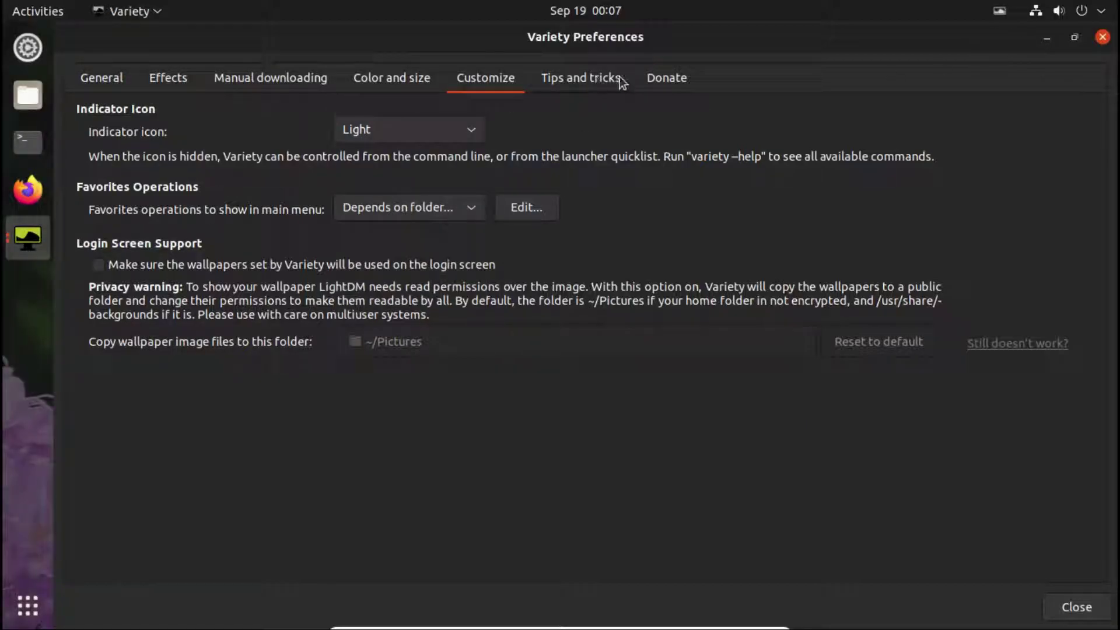
left_click(619, 77)
left_click(657, 79)
left_click(97, 76)
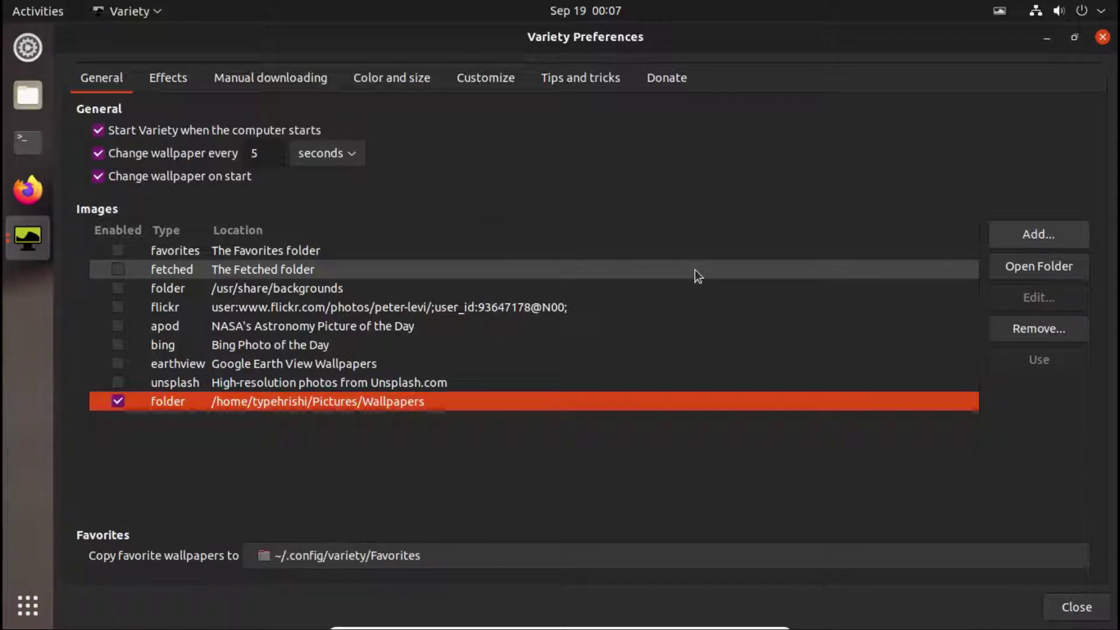
Close Variety Preferences so the desktop shows the cycling cat wallpaper.
left_click(1076, 608)
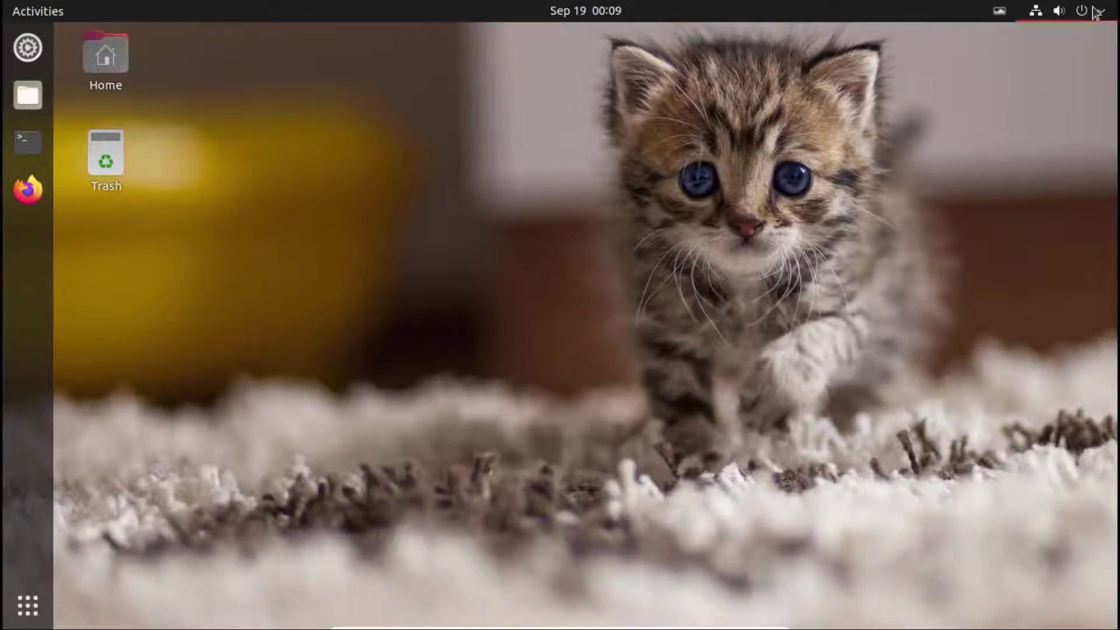
Restart the computer from the system menu's Power Off / Log Out options and confirm.
left_click(1067, 11)
left_click(983, 192)
left_click(988, 234)
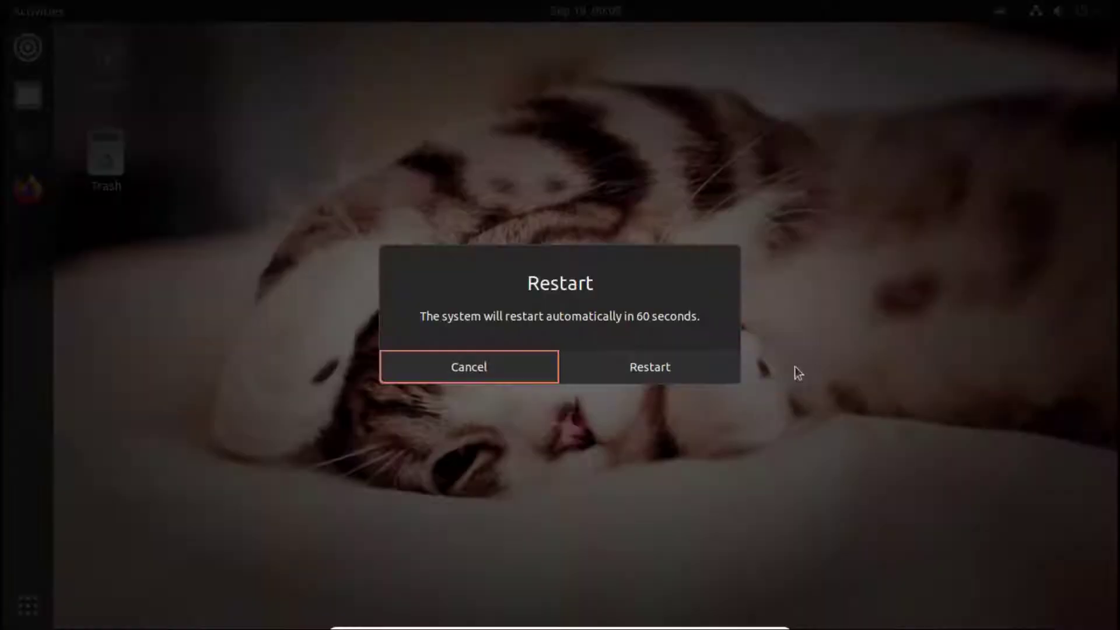
left_click(659, 364)
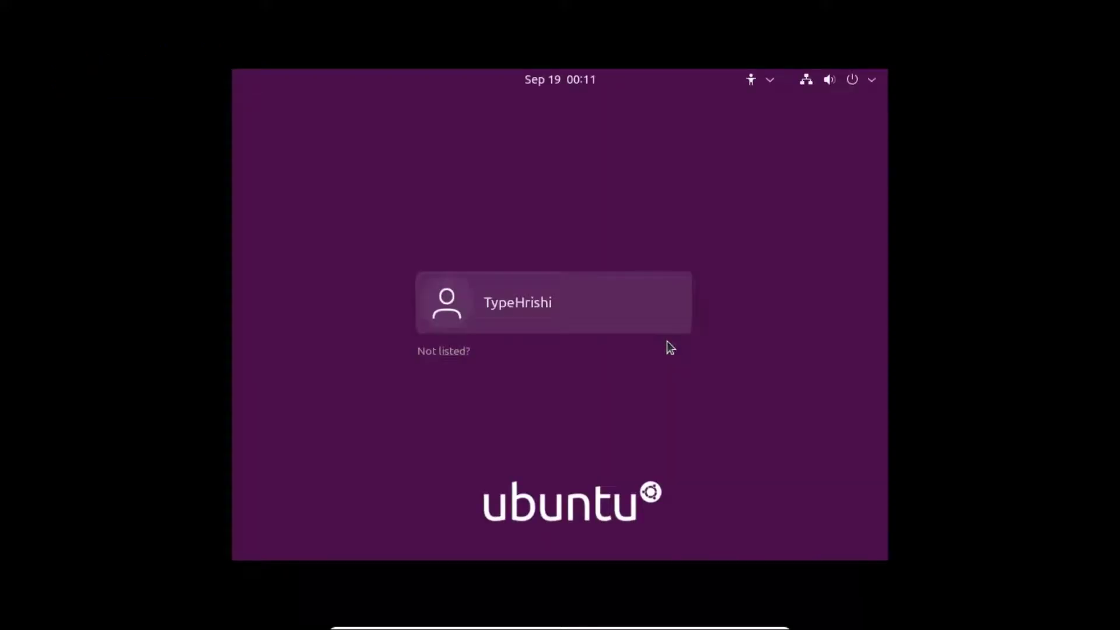
Sign in to the user account with its password to return to the cat-wallpaper desktop.
left_click(614, 310)
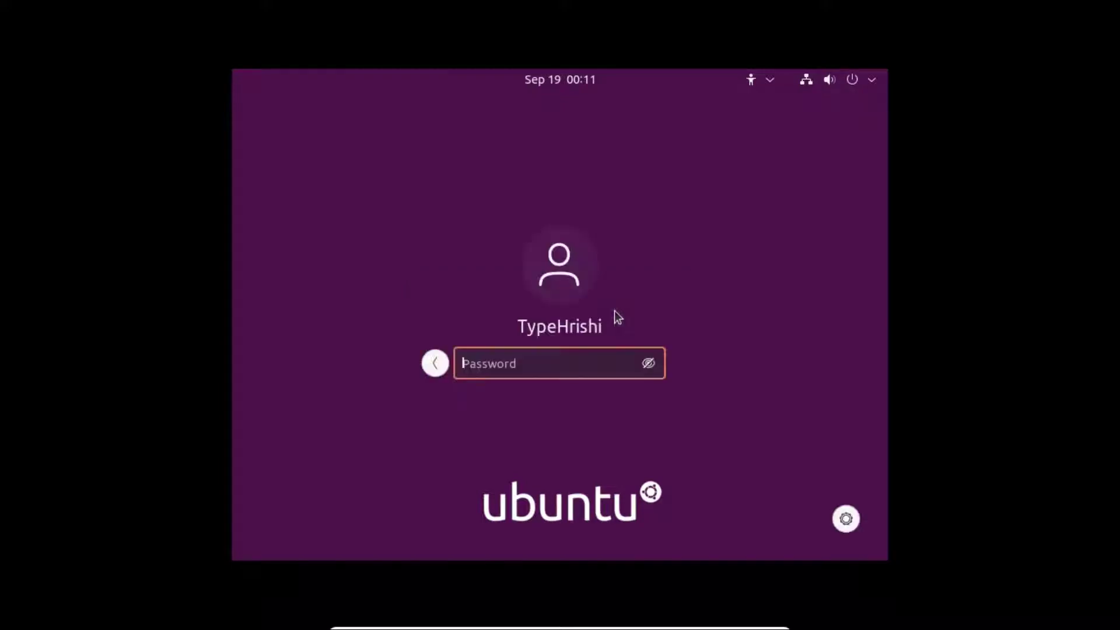
type("********")
key("Return")
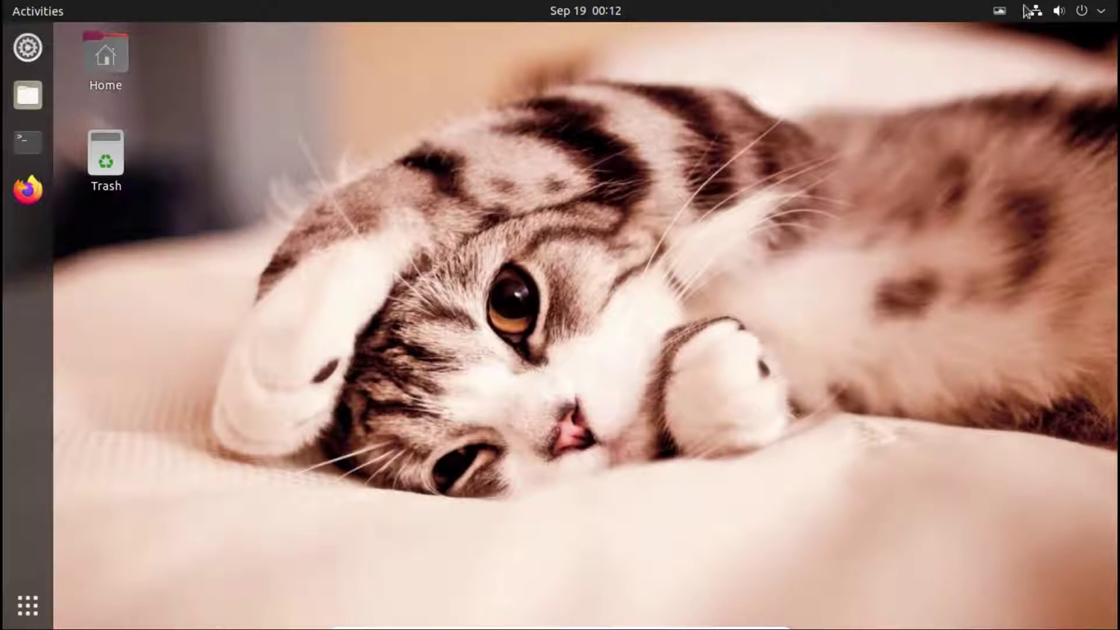
left_click(999, 11)
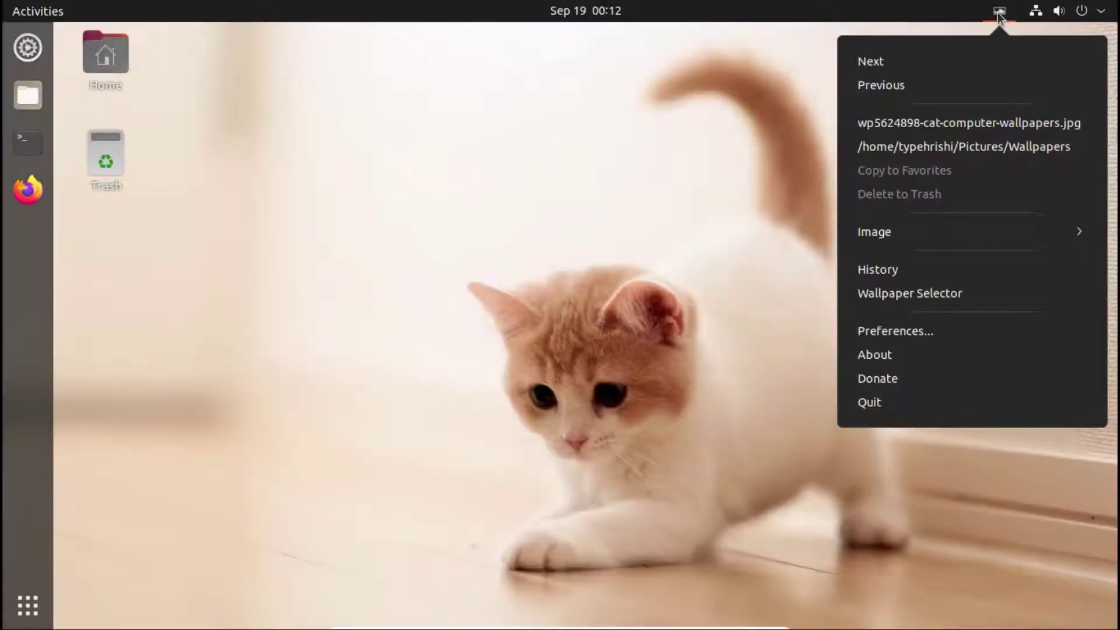
left_click(999, 12)
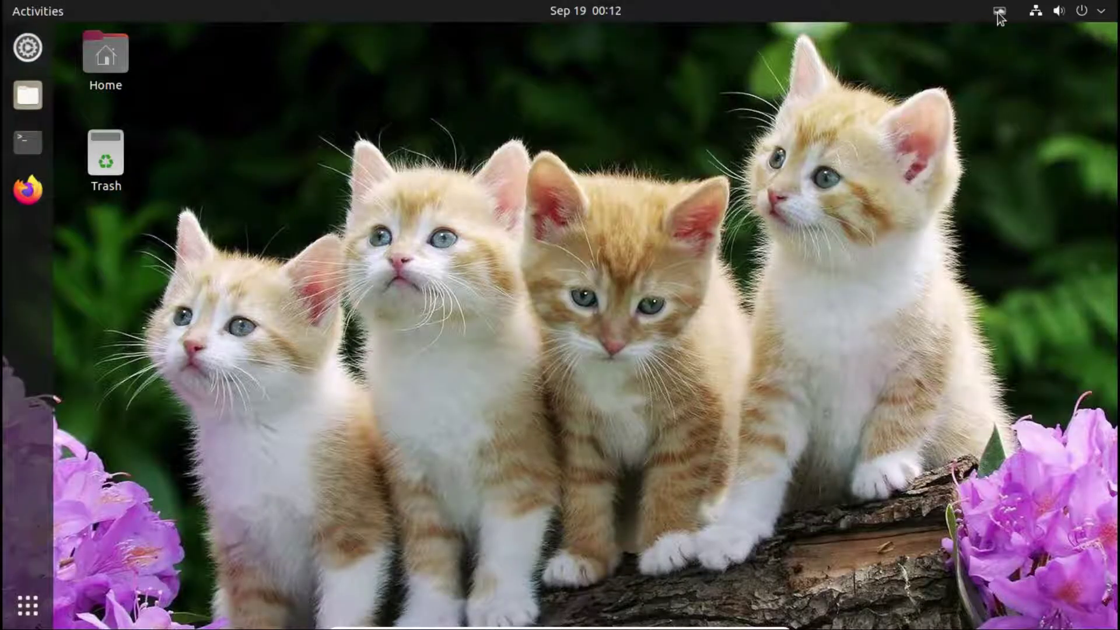